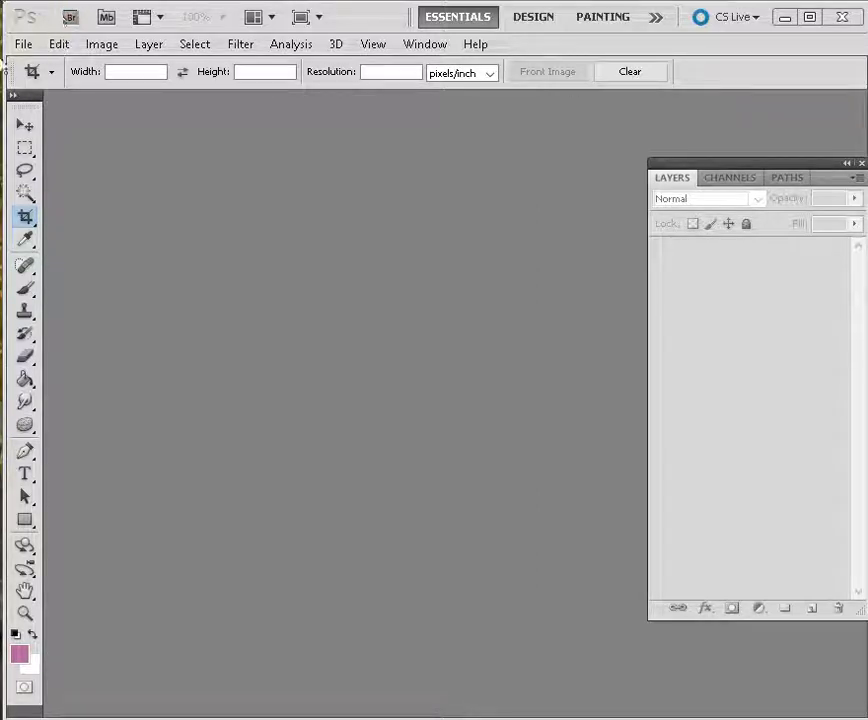
Create a new document 8 inches wide and 8 inches high at 300 pixels/inch, with a white background in RGB Color.
click(22, 44)
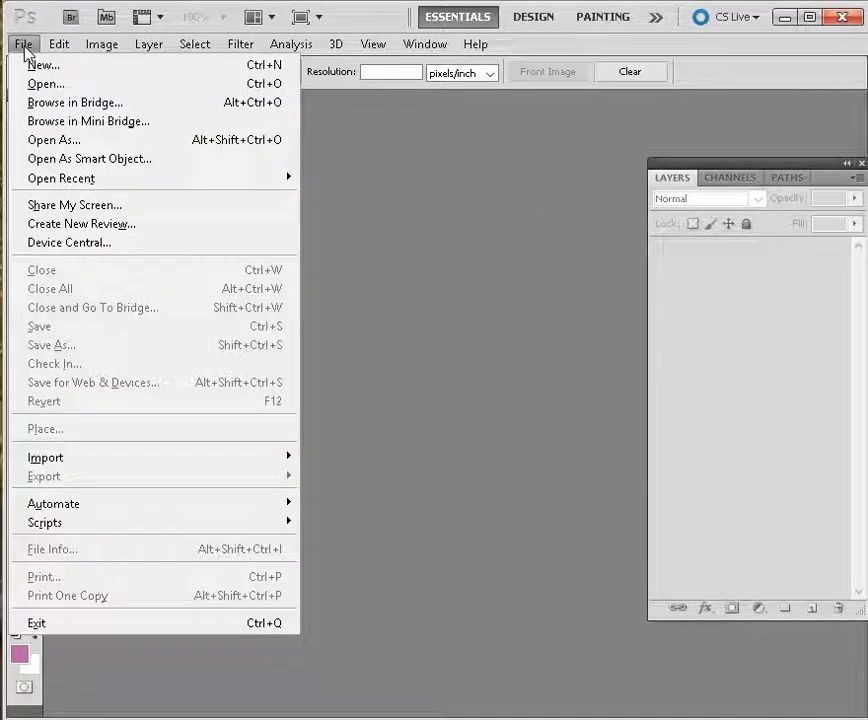
click(29, 63)
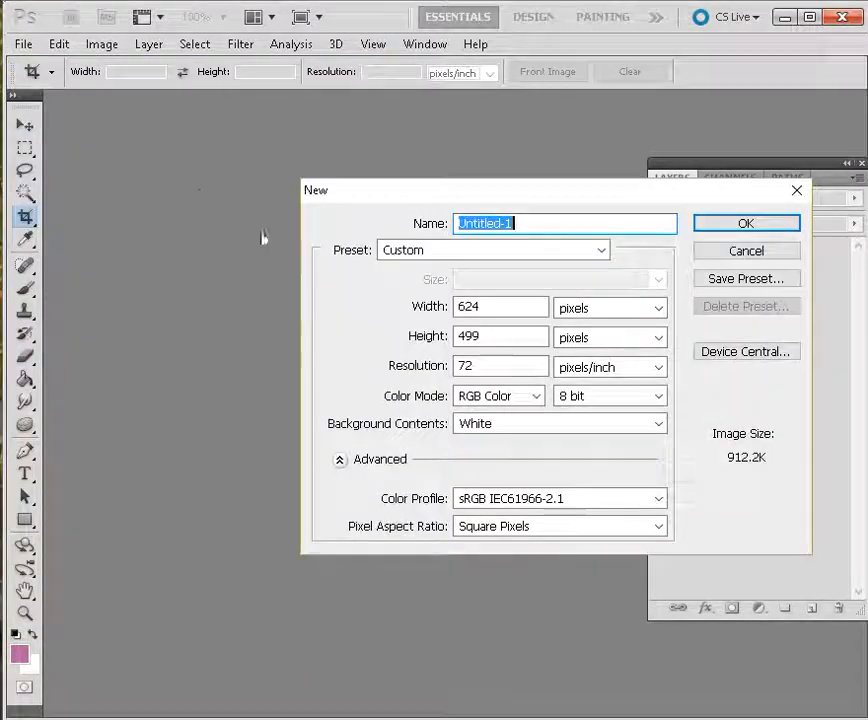
click(660, 309)
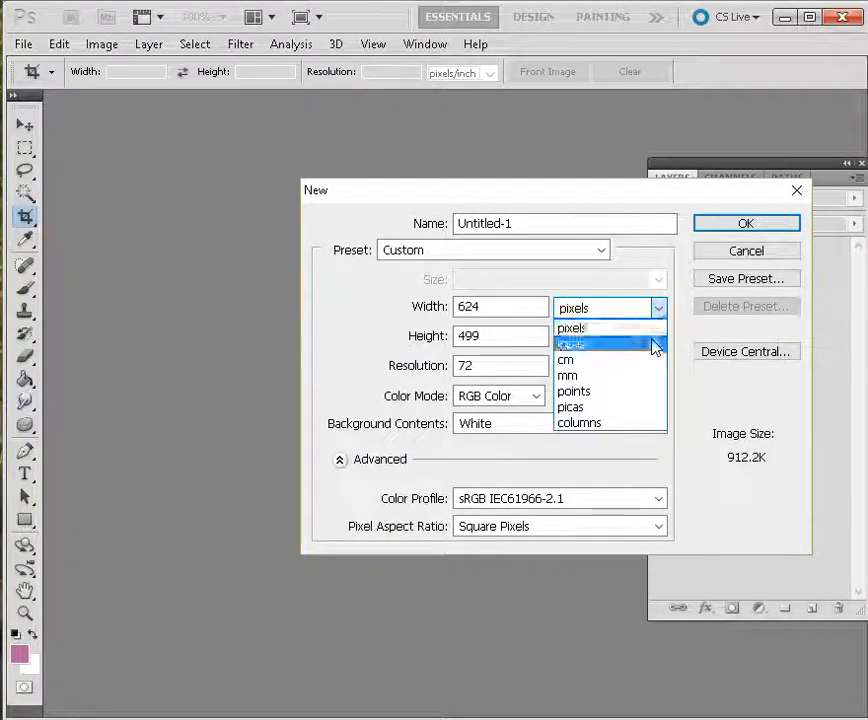
click(655, 344)
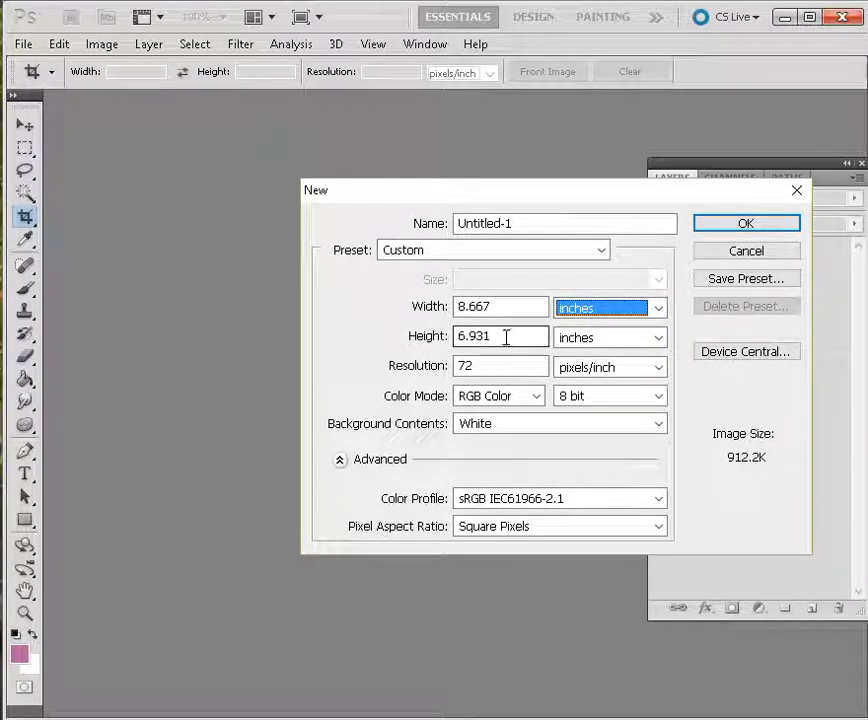
drag(506, 337, 409, 316)
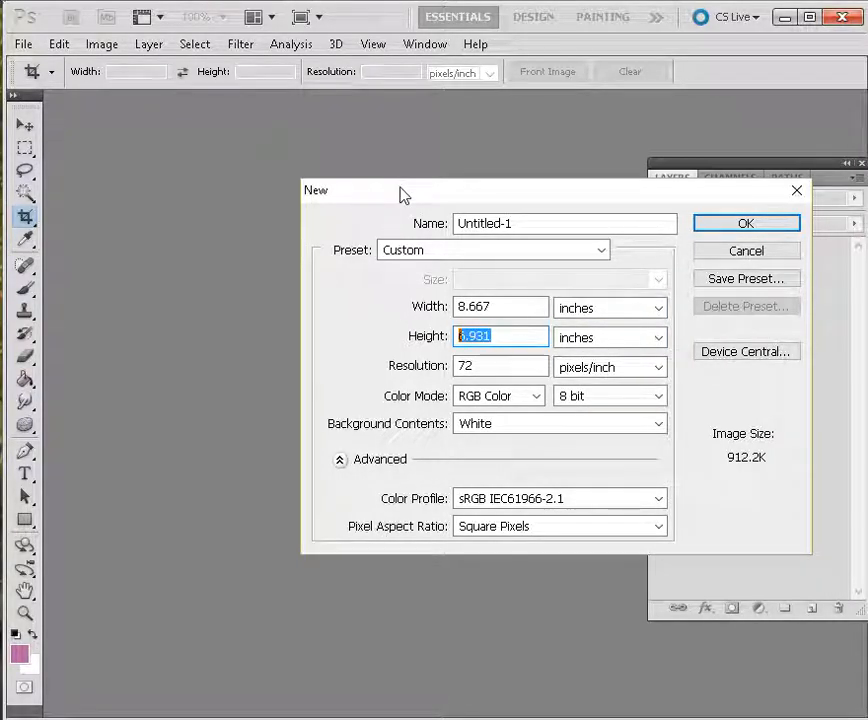
text(8)
drag(528, 306, 325, 293)
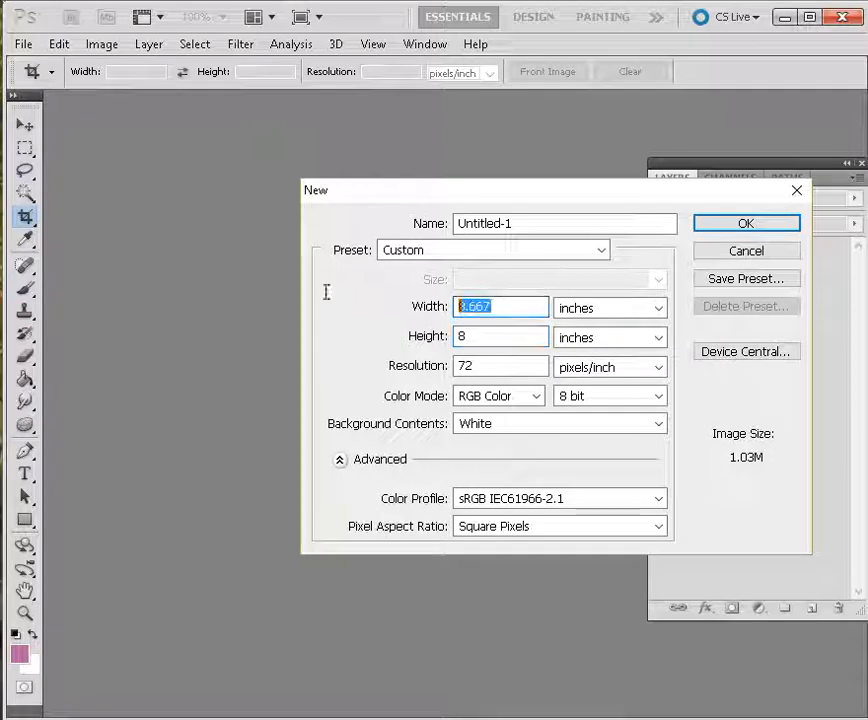
text(8)
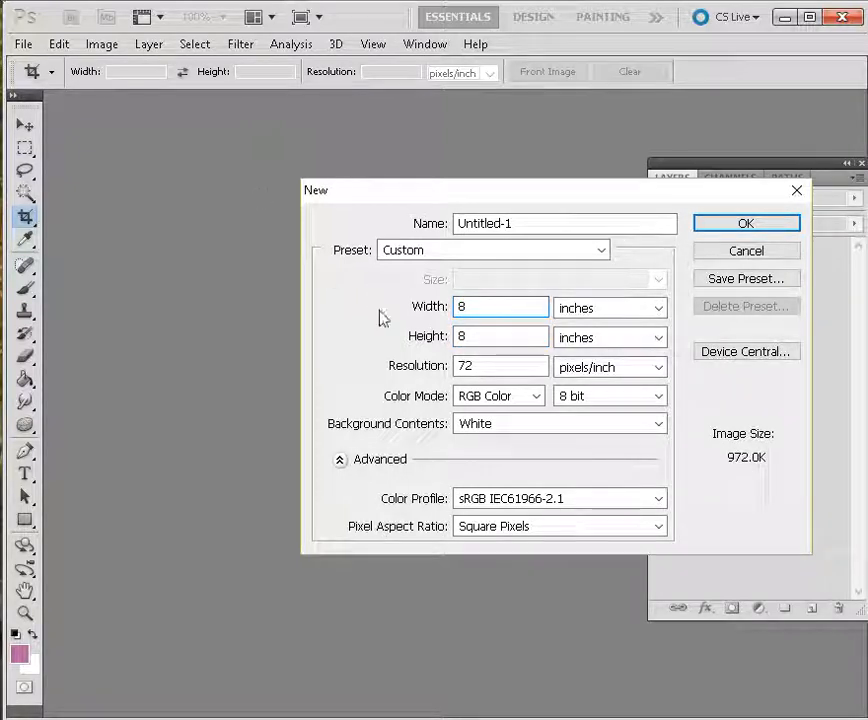
drag(499, 366, 349, 374)
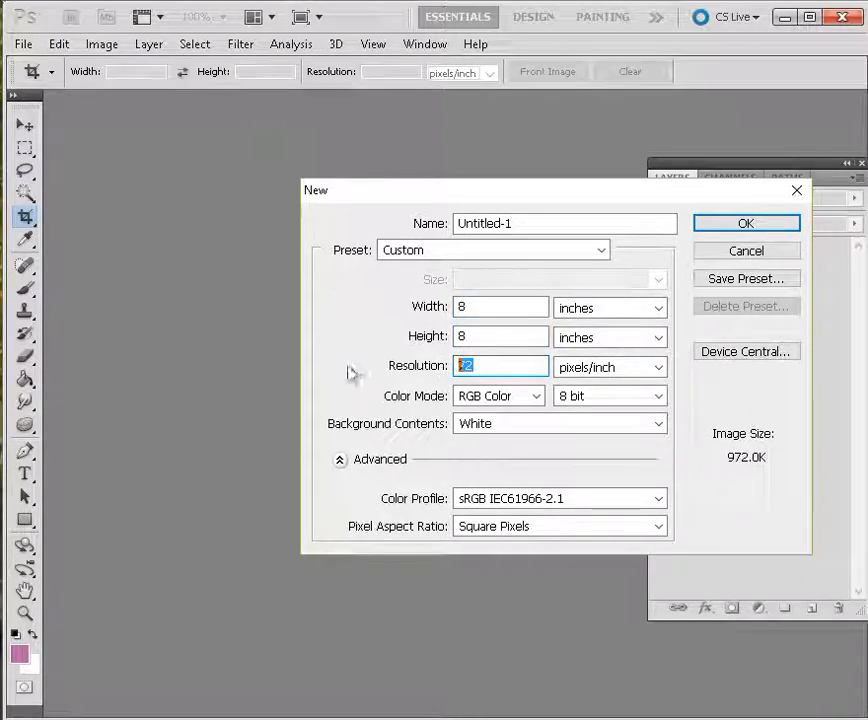
text(300)
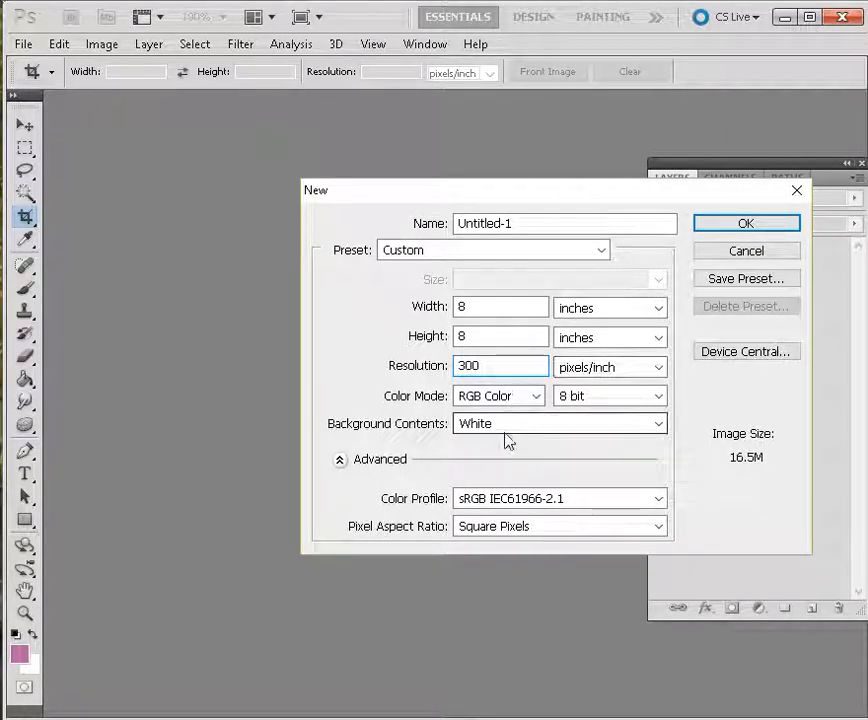
click(725, 224)
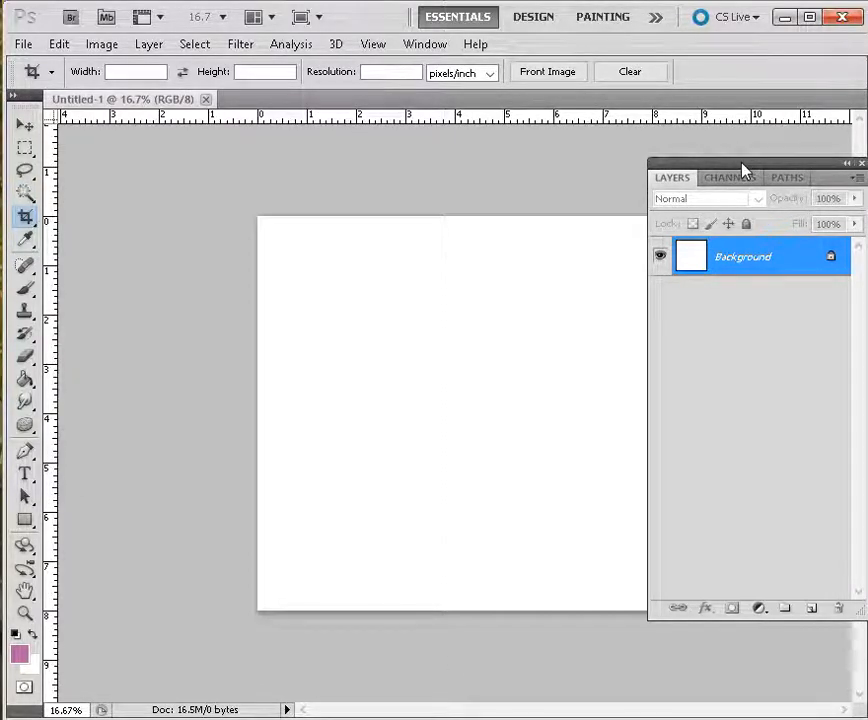
Choose the Gradient tool and set the foreground color to light blue #5fb6de.
mouse_move(742, 167)
mouse_down()
mouse_move(783, 178)
mouse_move(748, 186)
mouse_up()
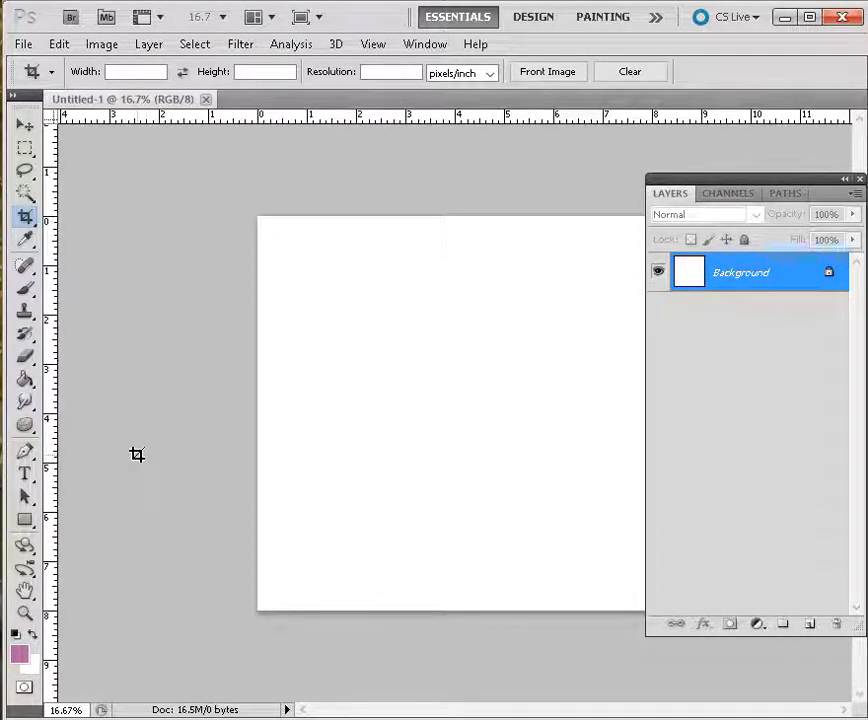
click(28, 380)
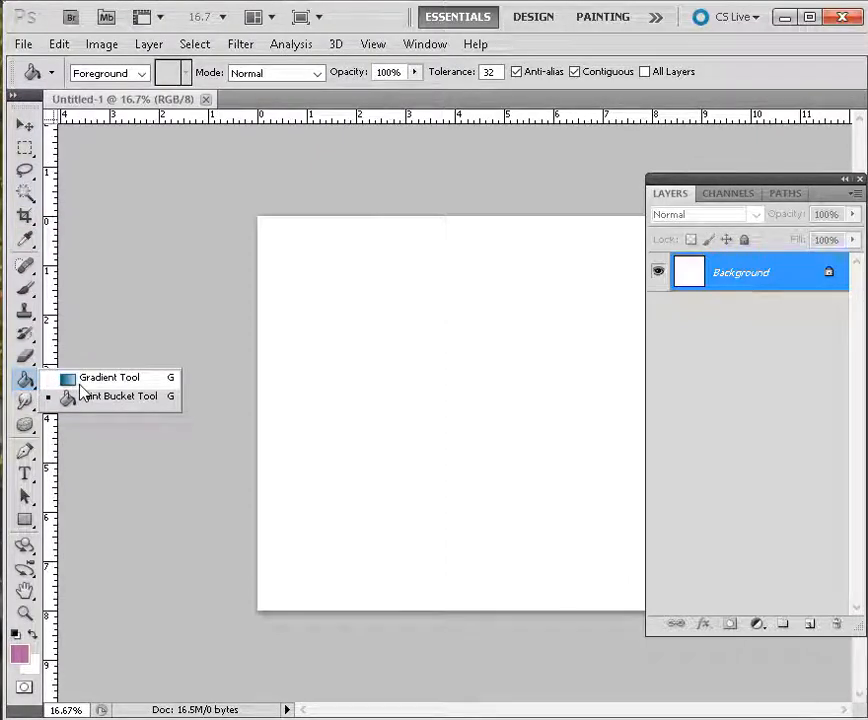
click(82, 378)
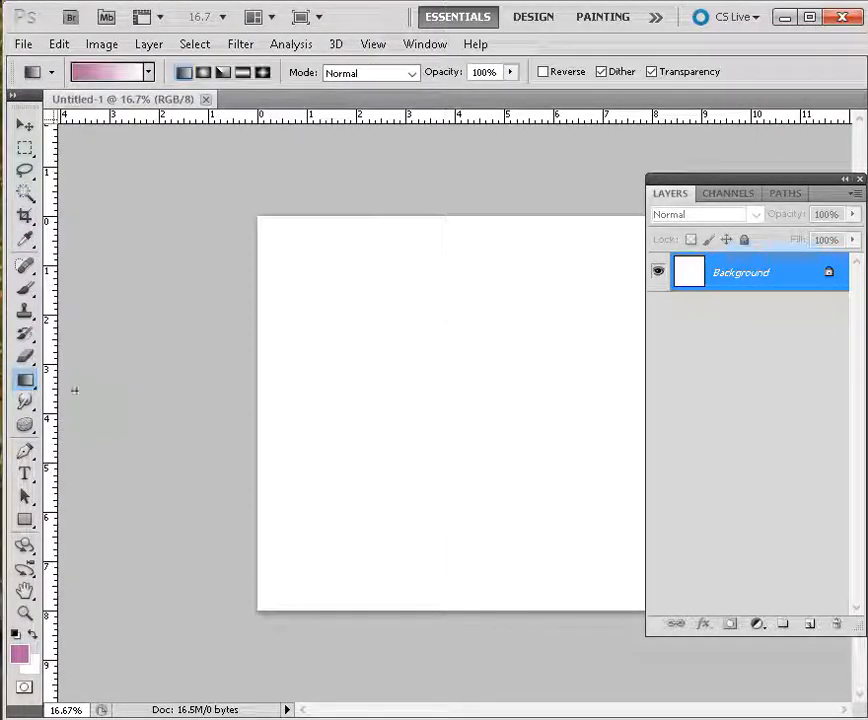
key(i)
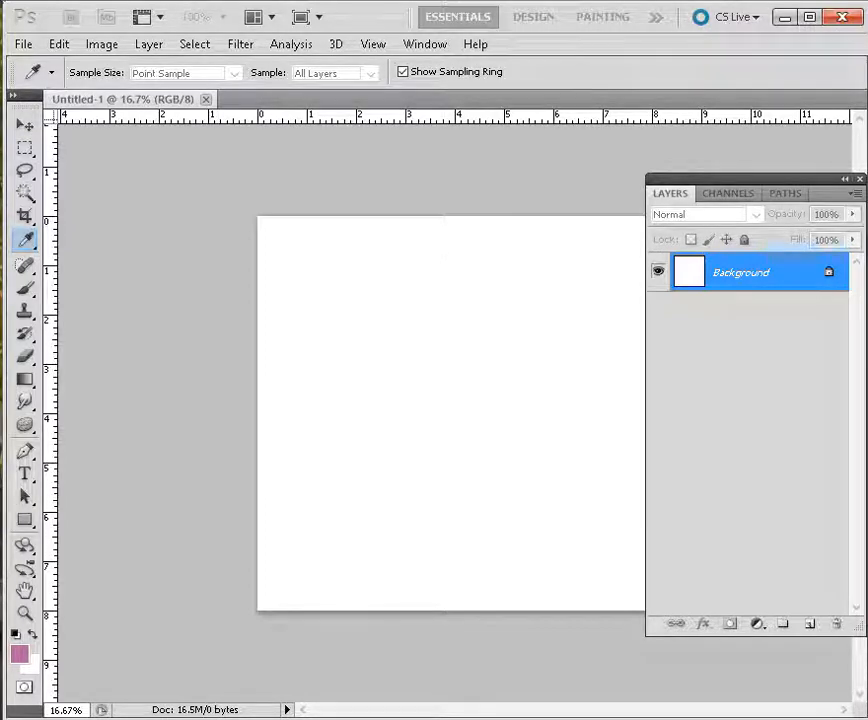
mouse_move(740, 272)
mouse_down()
mouse_move(560, 374)
mouse_move(502, 350)
mouse_move(574, 340)
mouse_up()
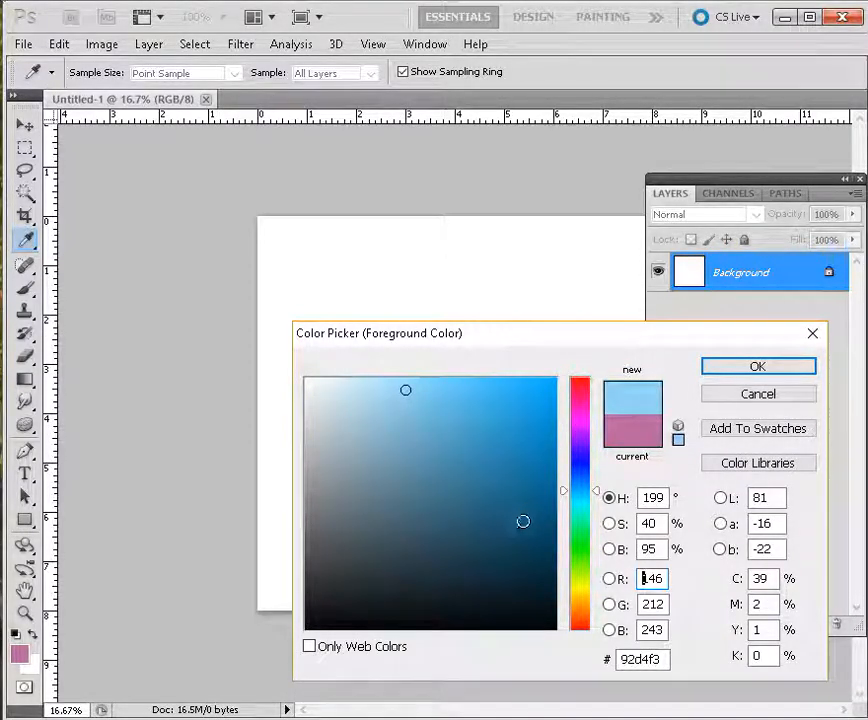
click(449, 410)
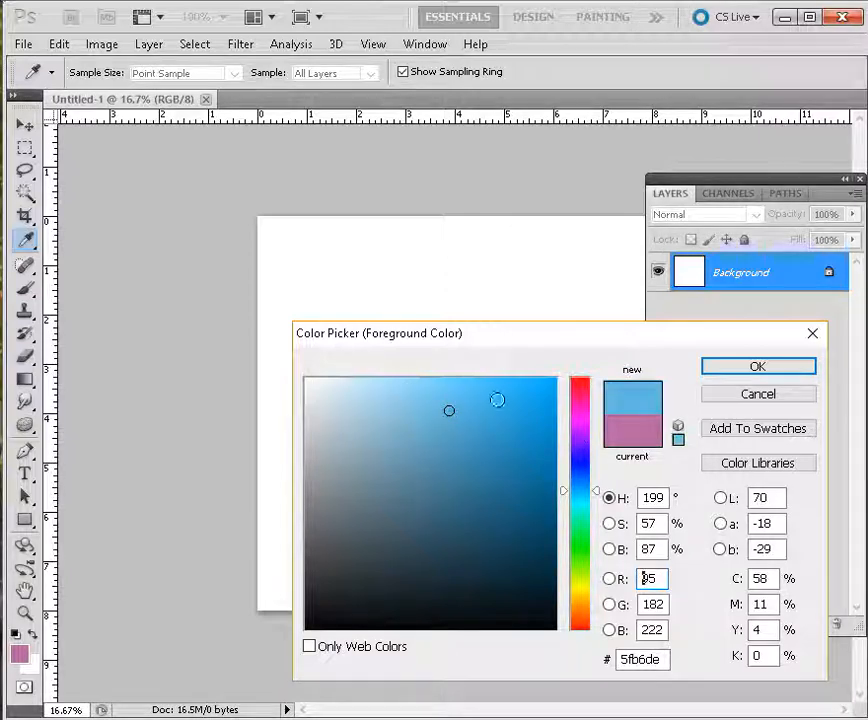
click(734, 368)
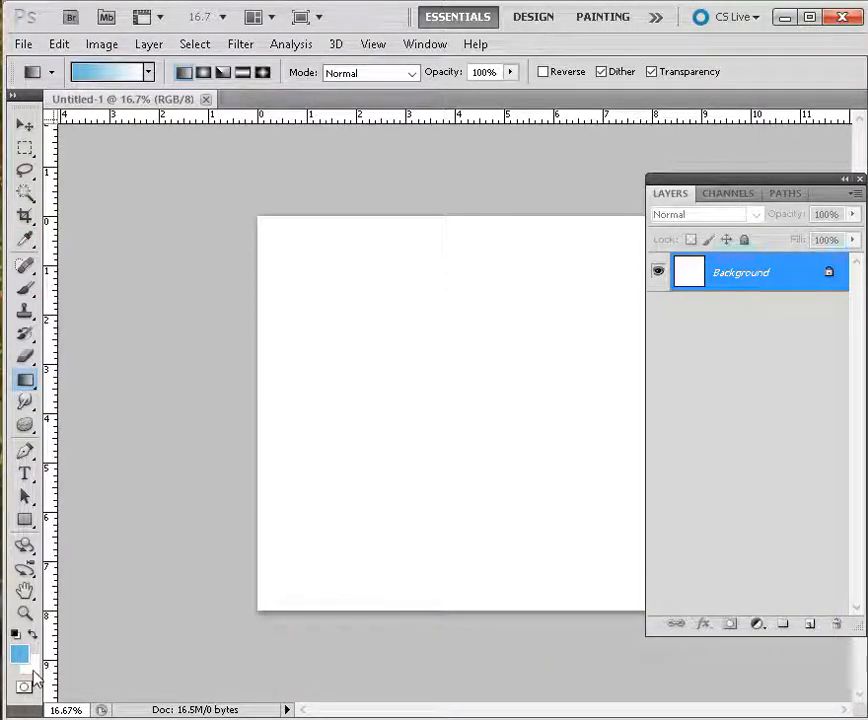
Set the background color to blue #678bdb and fill the canvas with a diagonal linear gradient from its upper-left corner toward its lower-right corner.
click(30, 666)
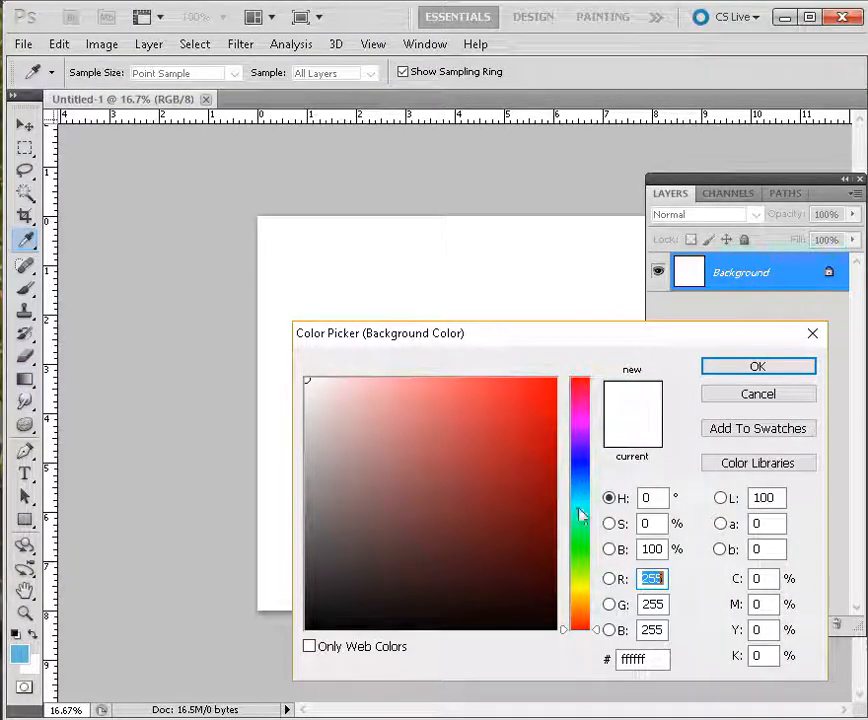
click(584, 475)
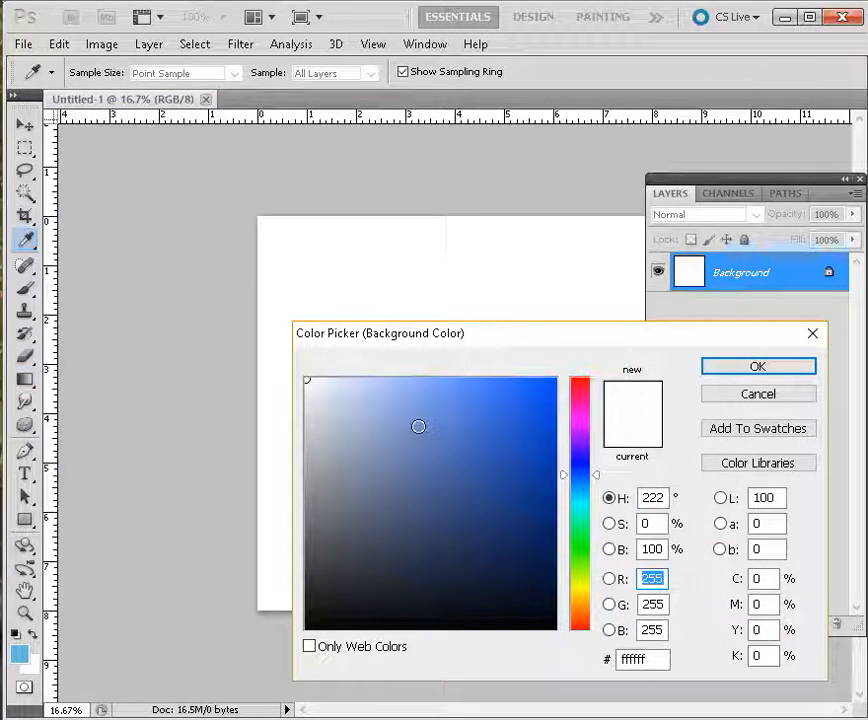
click(416, 441)
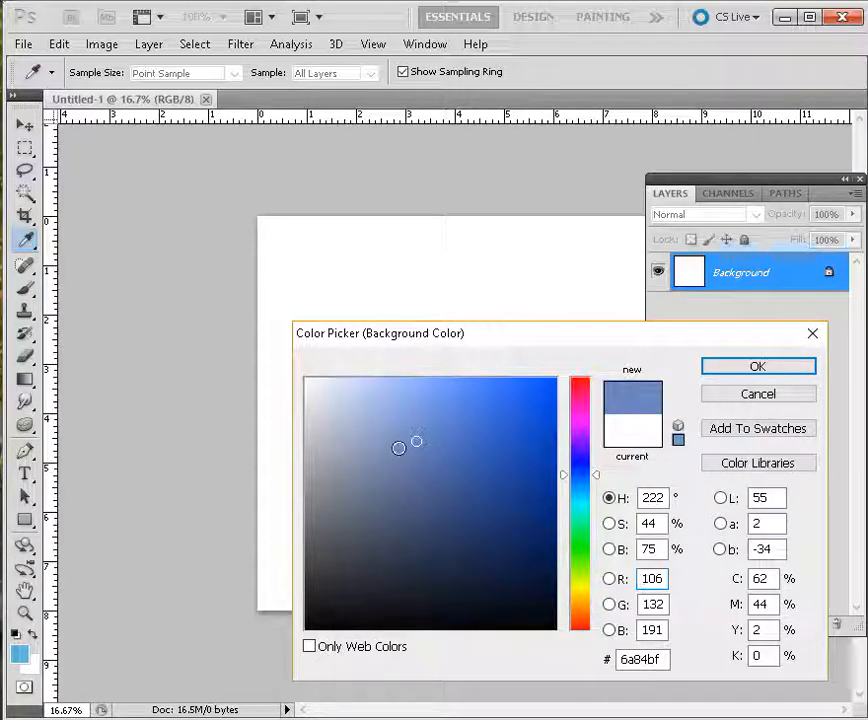
click(438, 413)
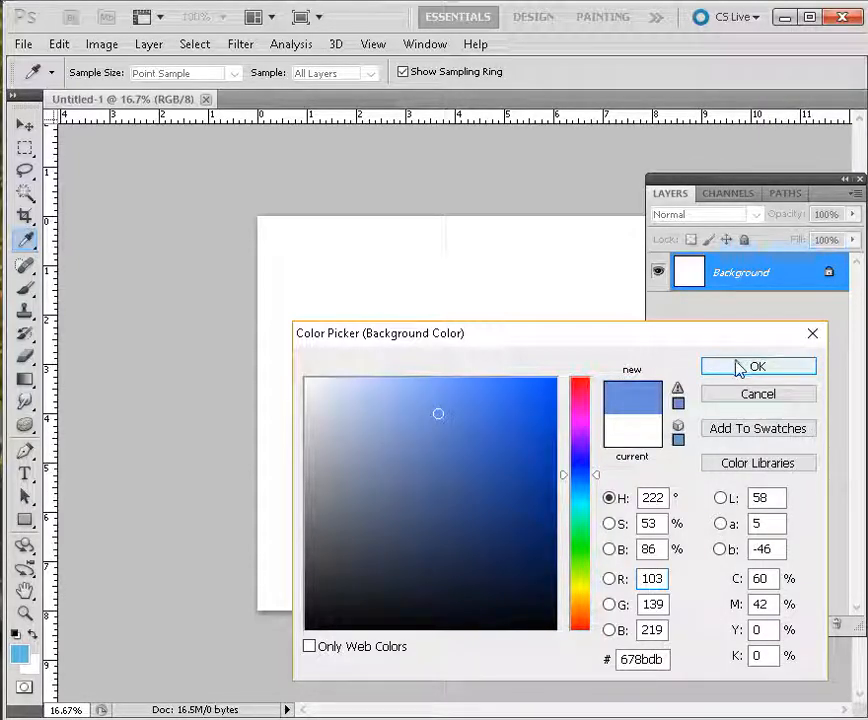
click(757, 367)
key(g)
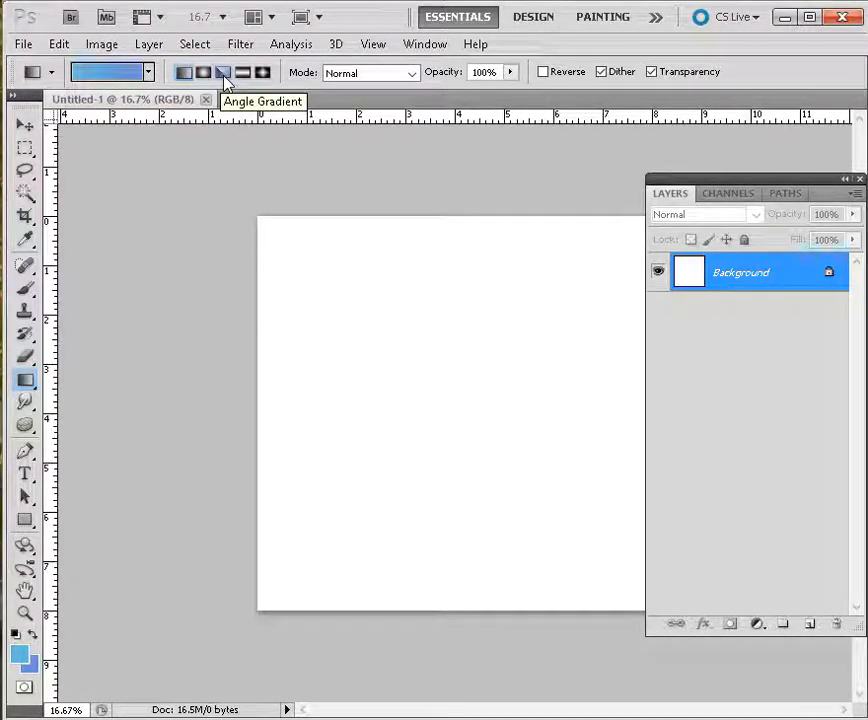
drag(267, 223, 696, 572)
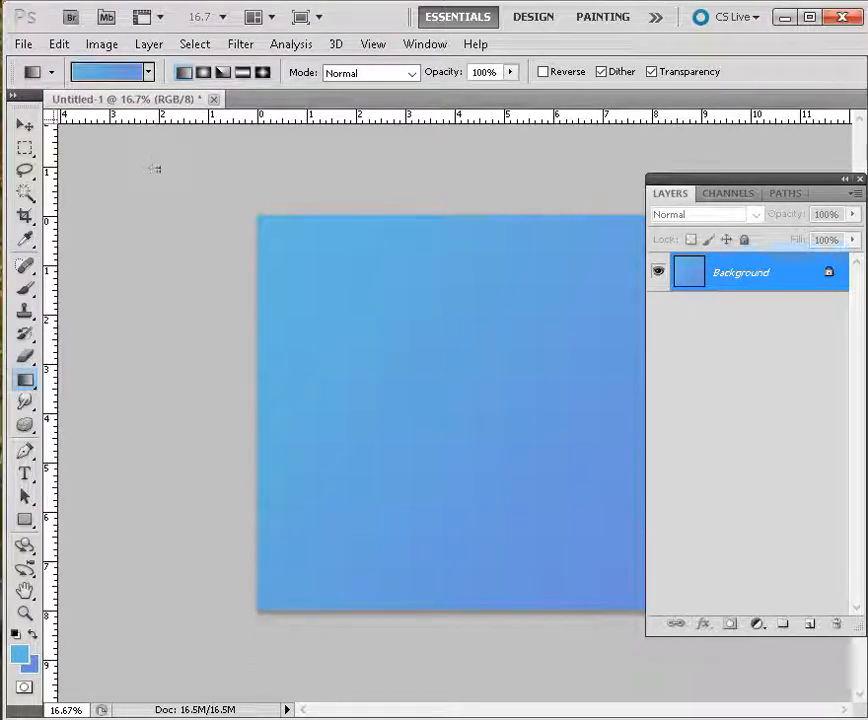
Add a new layer and make a full-width rectangular selection about 3.7 inches high along the bottom edge of the canvas.
click(810, 625)
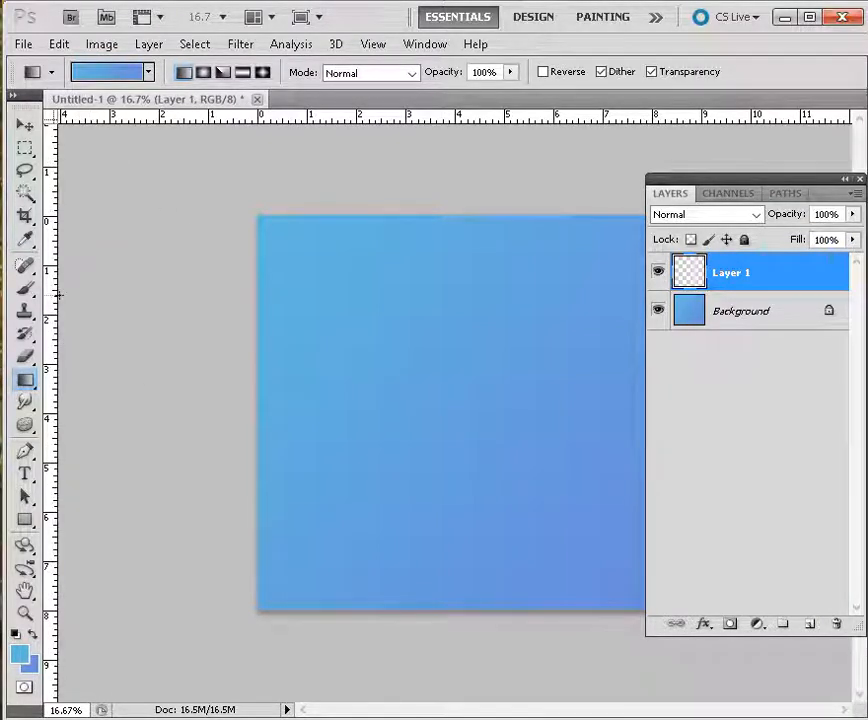
click(25, 150)
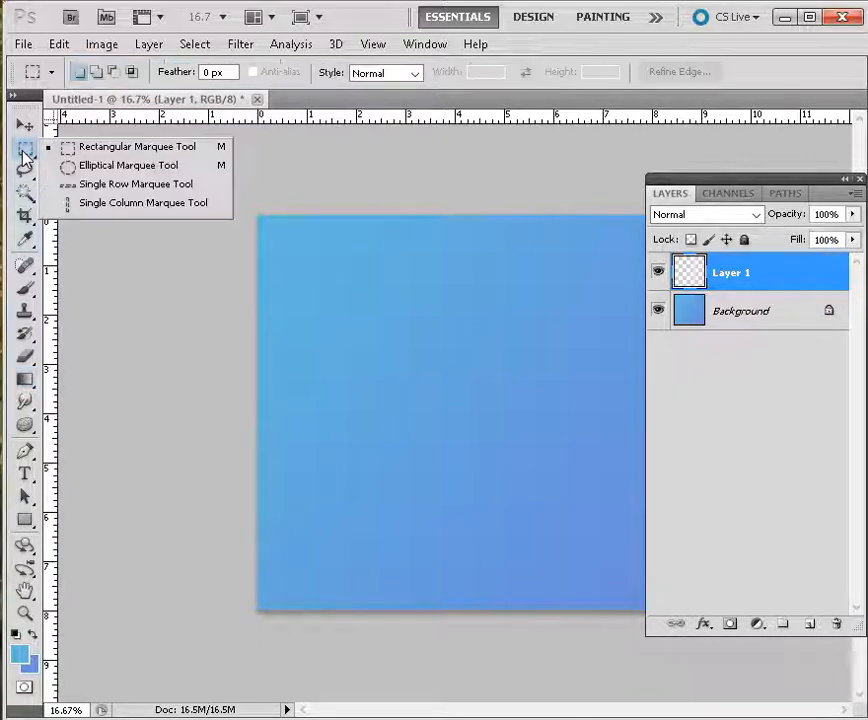
click(92, 151)
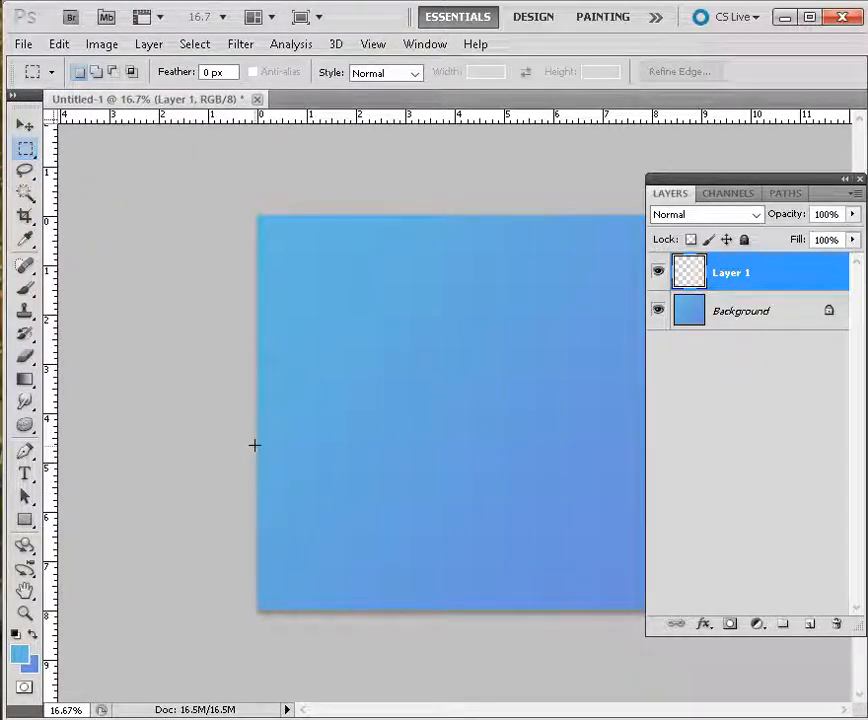
drag(335, 578, 756, 660)
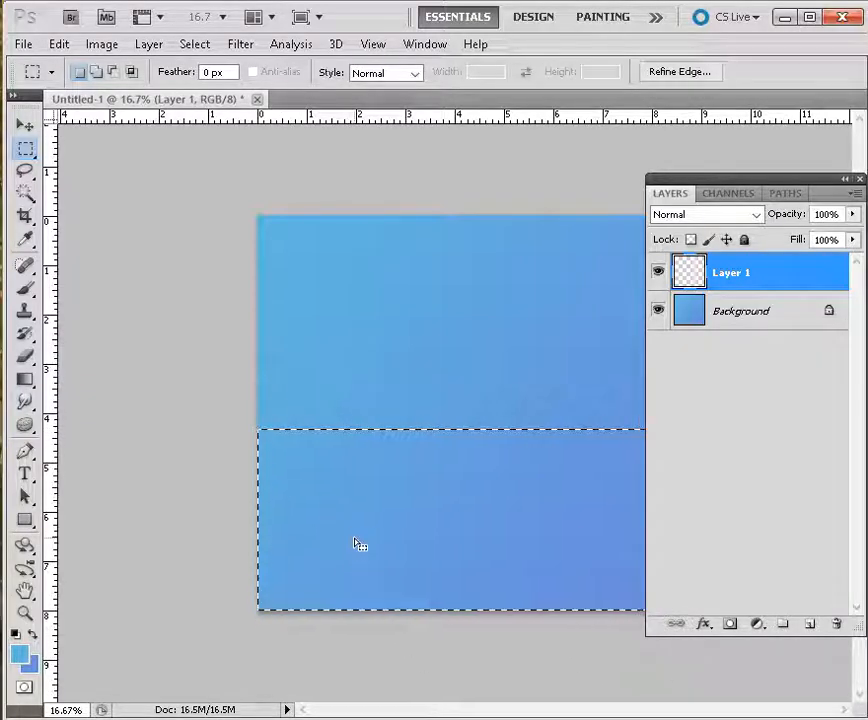
Set the foreground color to light green #6bde5f and the background color to dark green #0e7119.
click(22, 656)
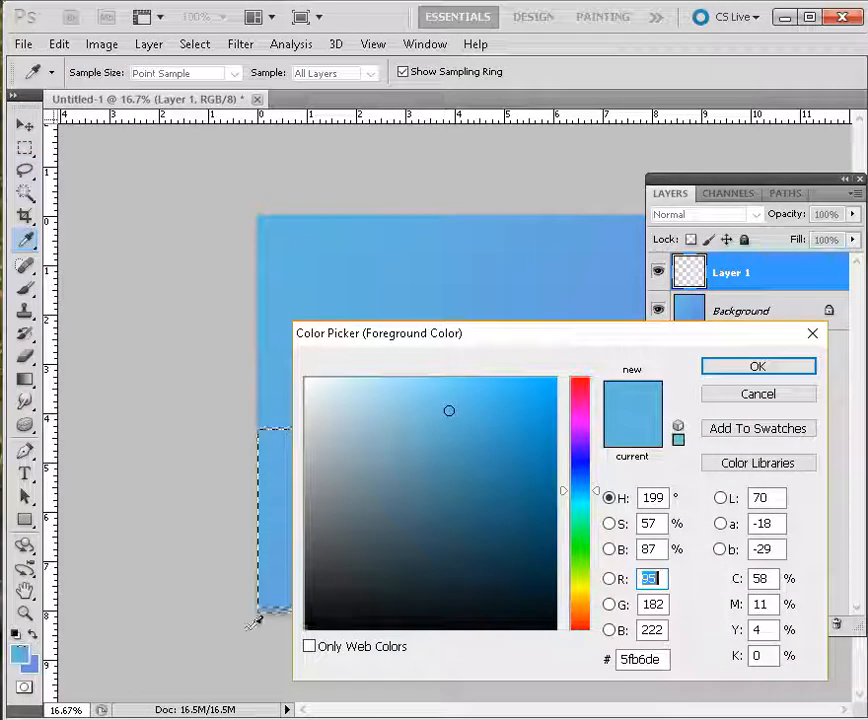
click(576, 549)
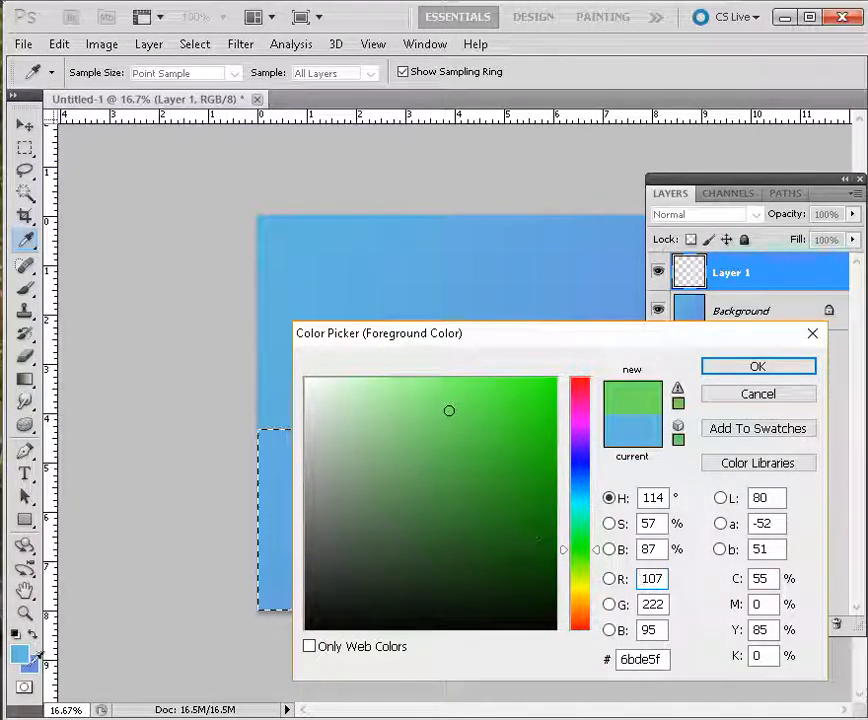
click(788, 368)
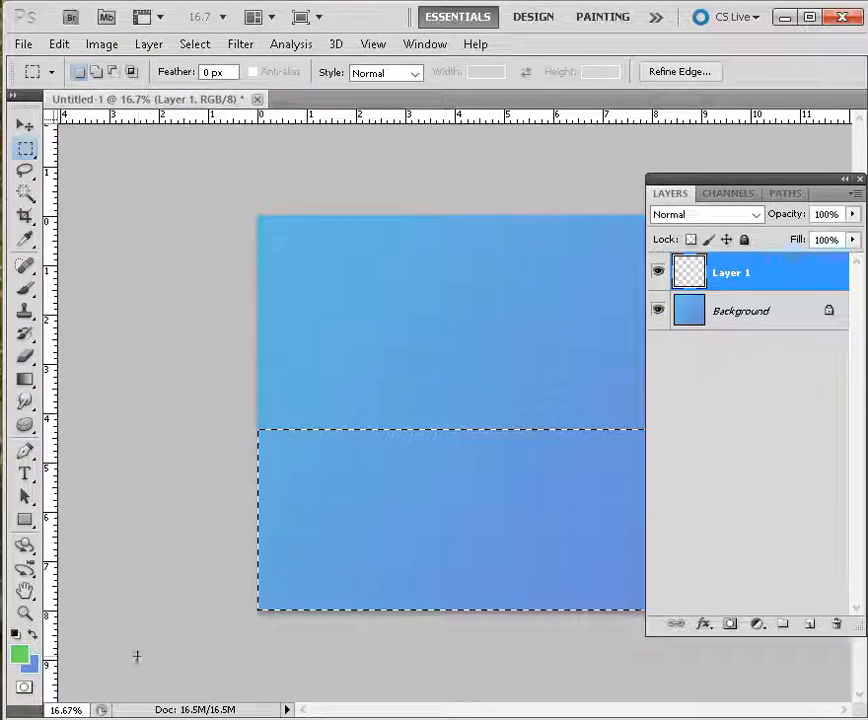
click(33, 663)
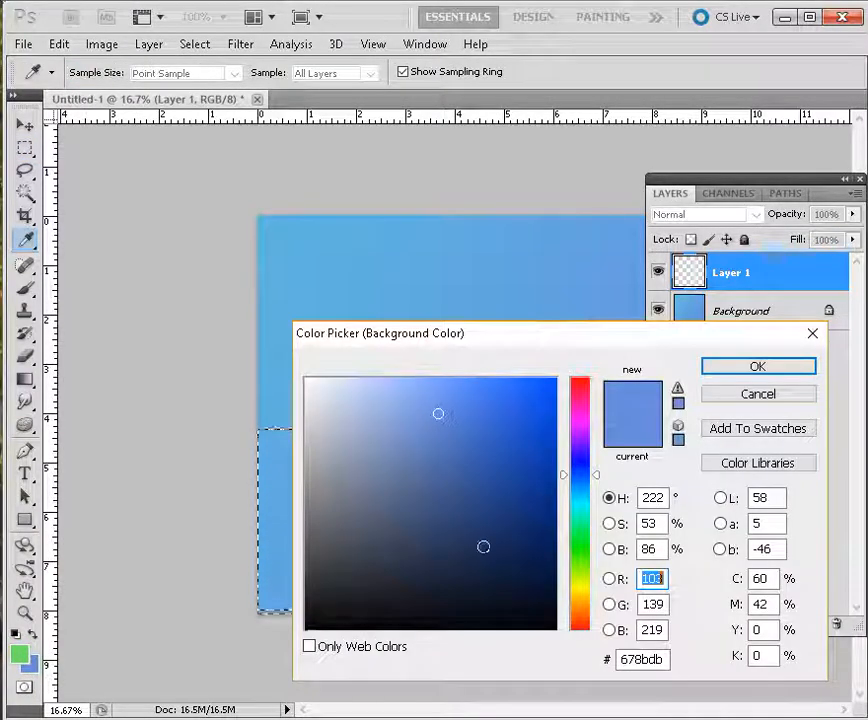
click(582, 541)
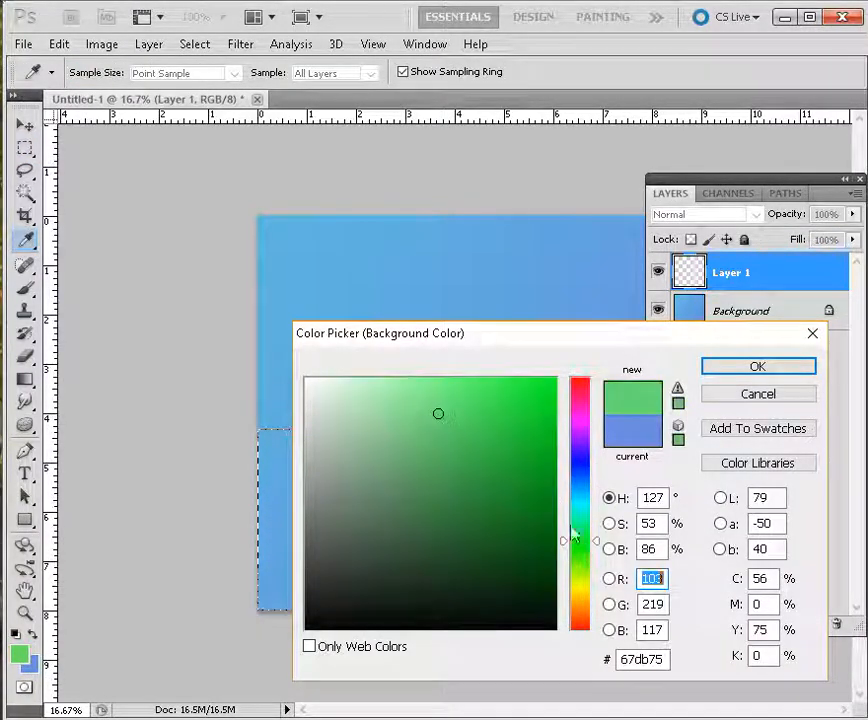
click(526, 518)
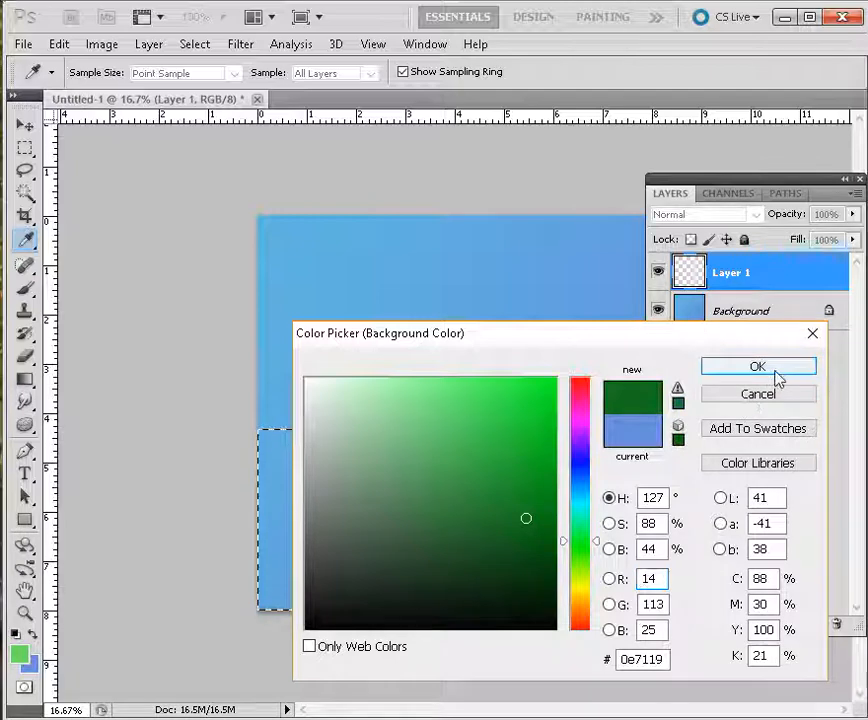
click(757, 367)
Draw a new rectangular selection about 6.5 by 3 inches over the lower part of the canvas.
key(m)
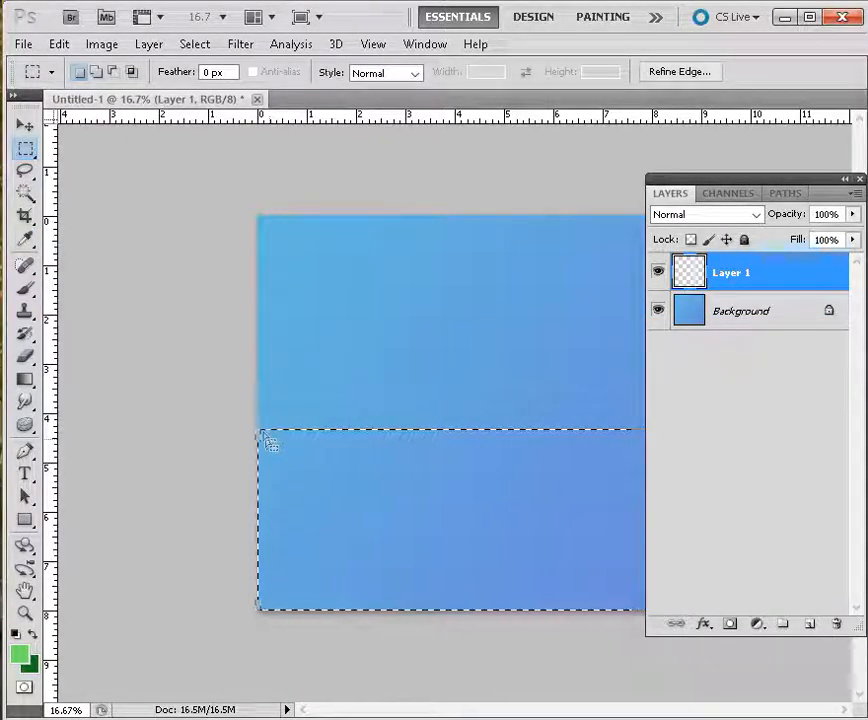
drag(265, 429, 585, 579)
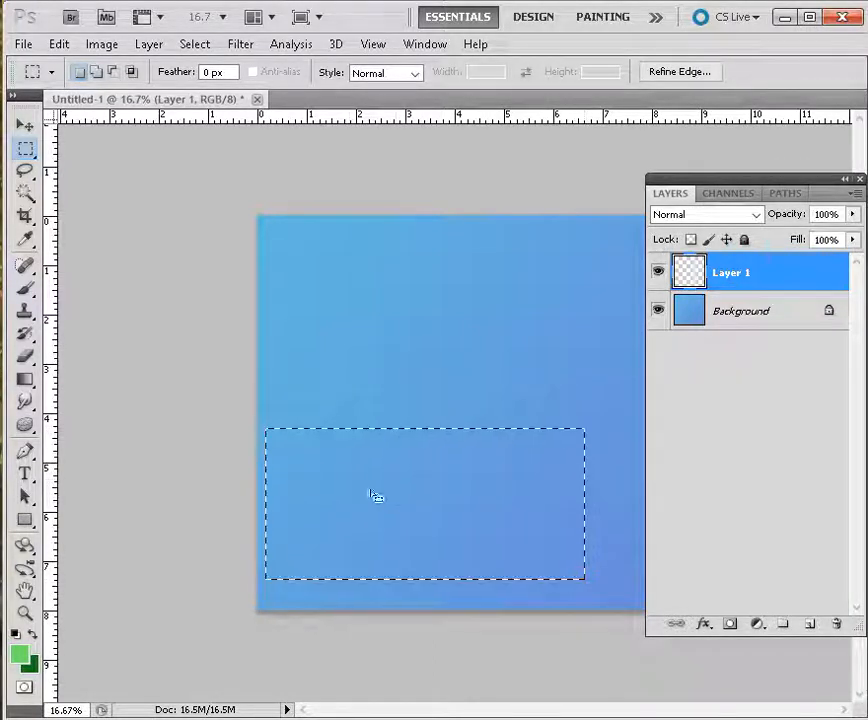
Select the lower half of the canvas at full width, about 4 inches high, and fill it with a diagonal light-to-dark green linear gradient.
click(252, 417)
drag(258, 417, 731, 714)
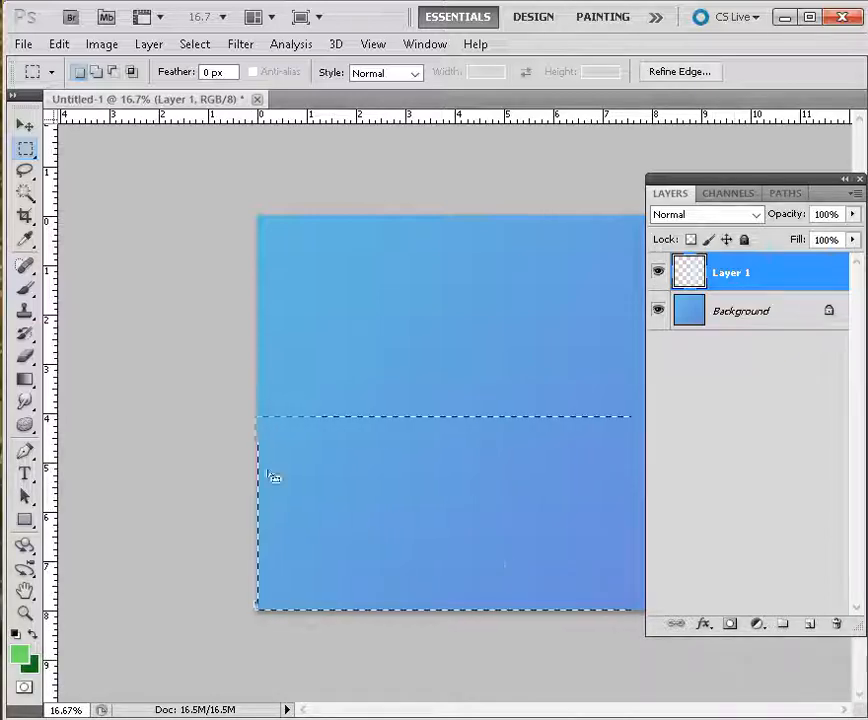
click(25, 380)
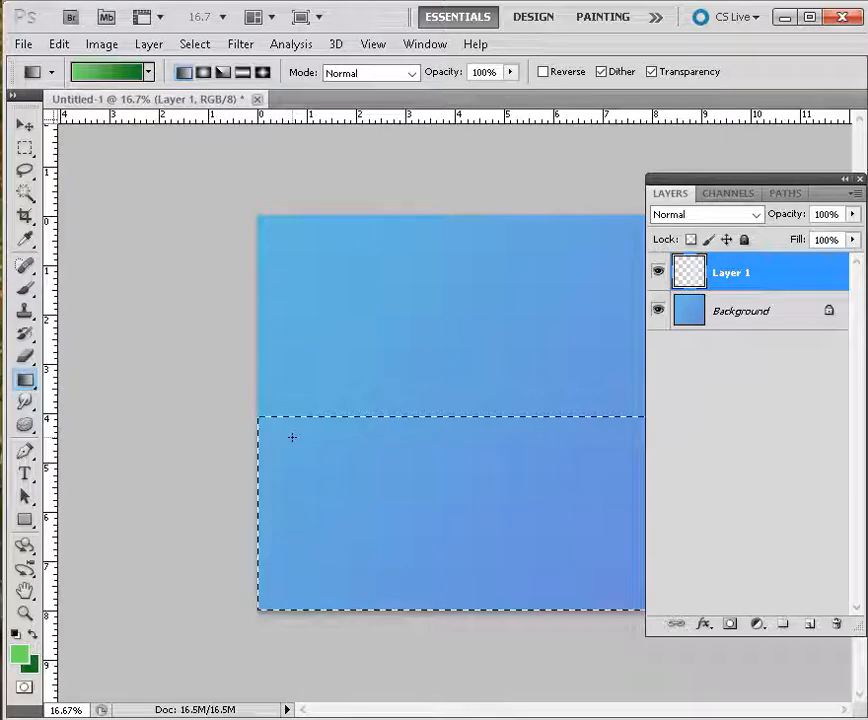
drag(289, 437, 642, 666)
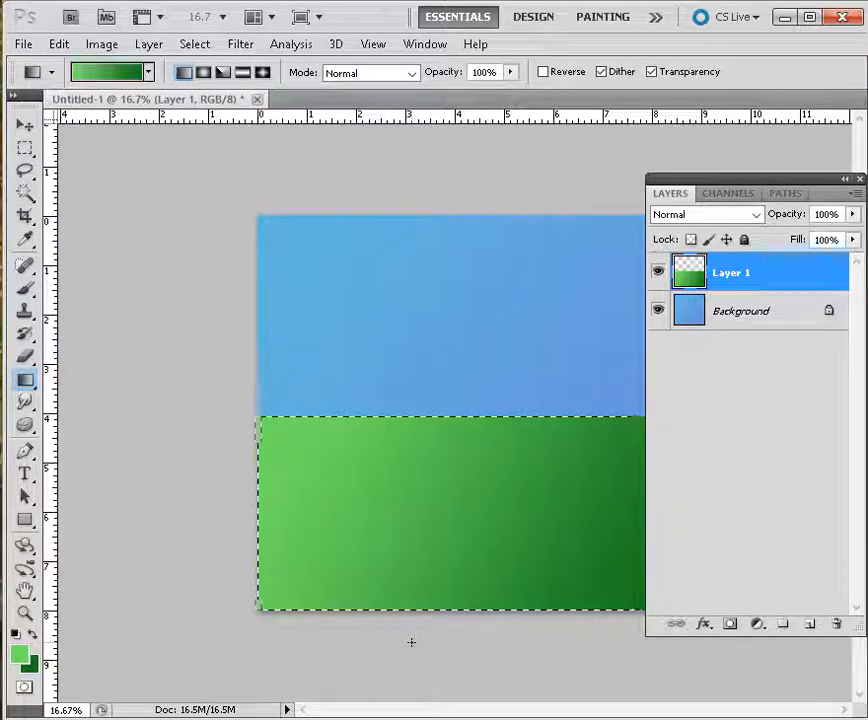
drag(271, 424, 355, 508)
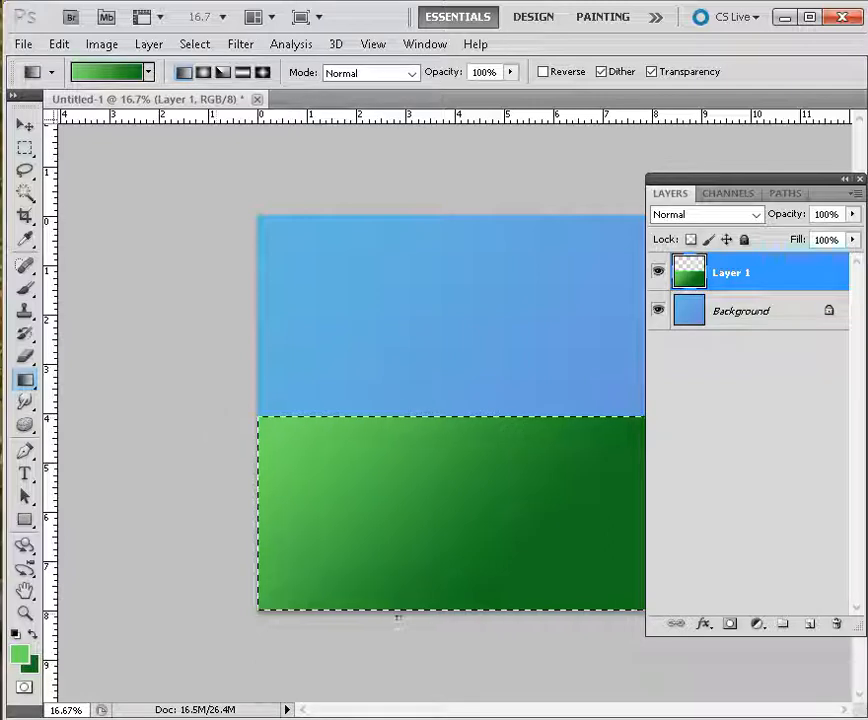
Add a new layer and prepare a hard round 99 px brush with the default black foreground color.
click(807, 624)
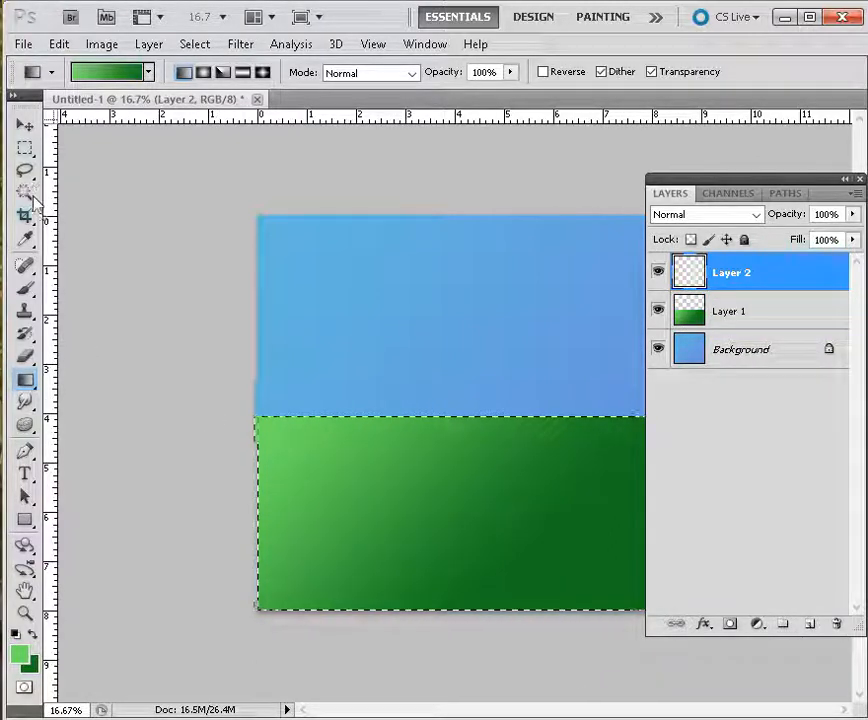
click(25, 292)
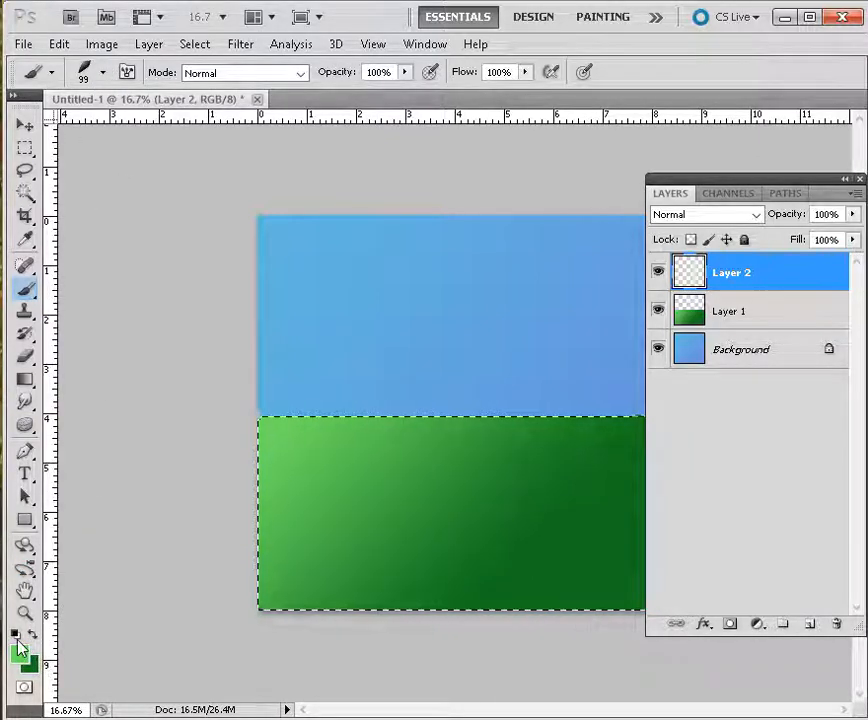
click(16, 634)
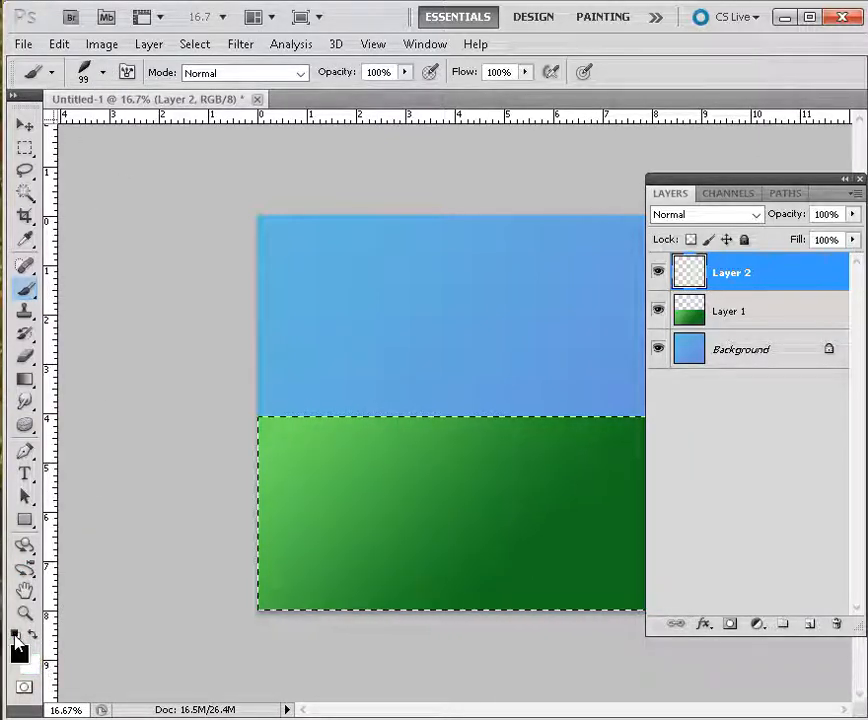
click(97, 74)
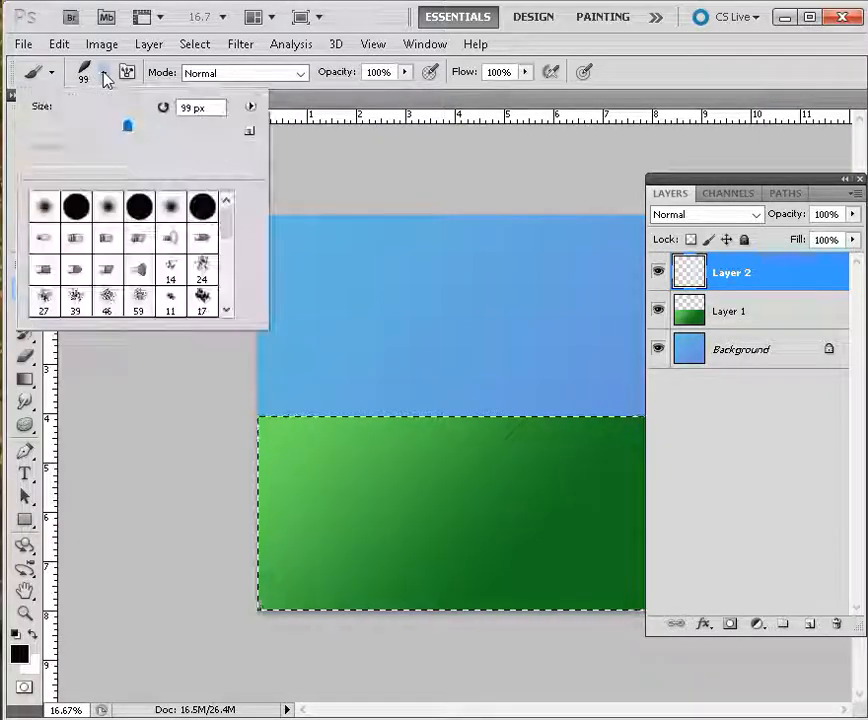
click(137, 212)
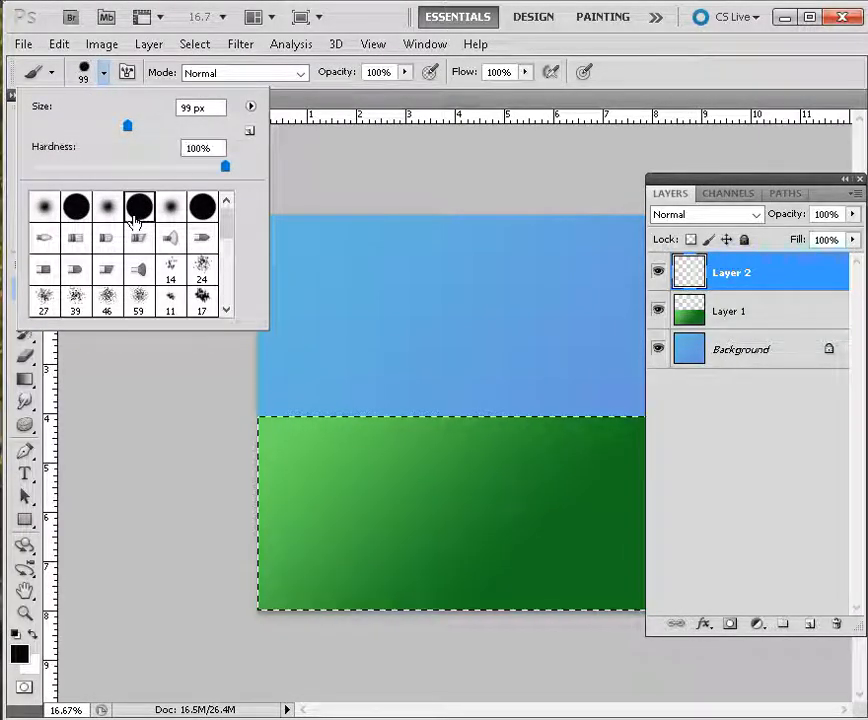
Clear the selection and paint a thick, slanting black tree trunk from the green area up to the canvas's upper edge.
drag(376, 535, 384, 306)
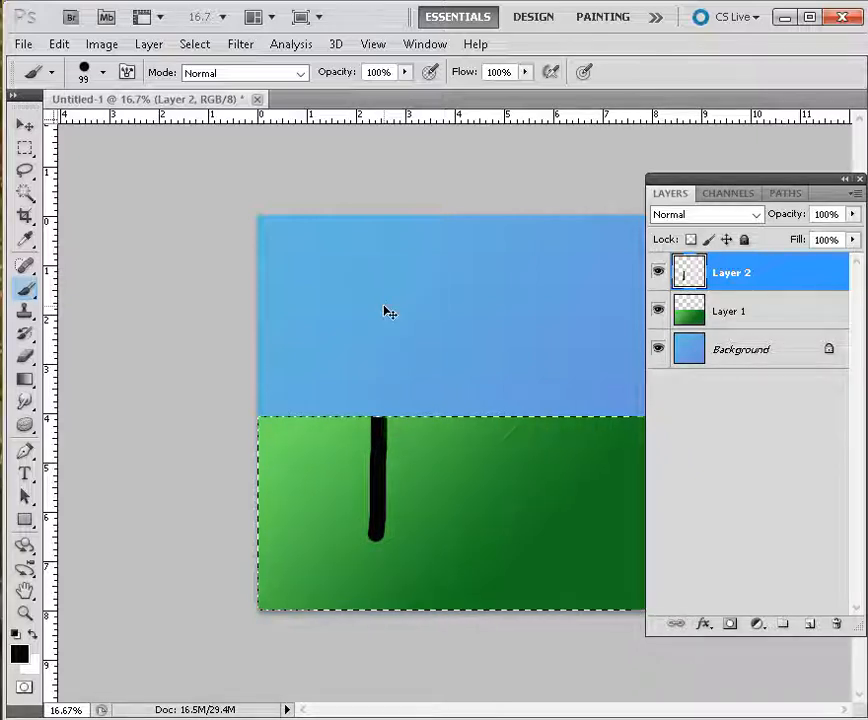
key(ctrl+z)
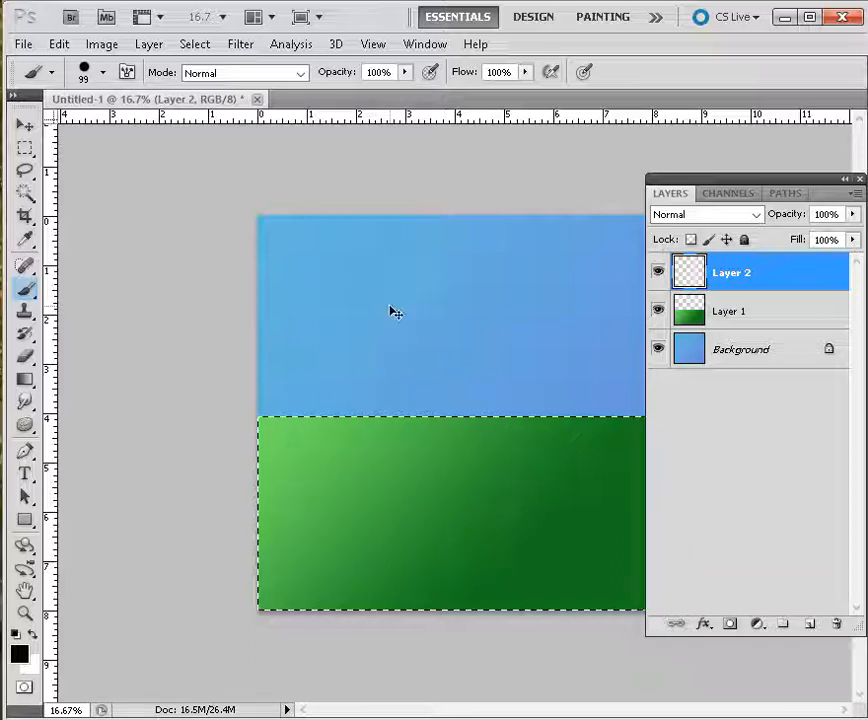
key(ctrl+d)
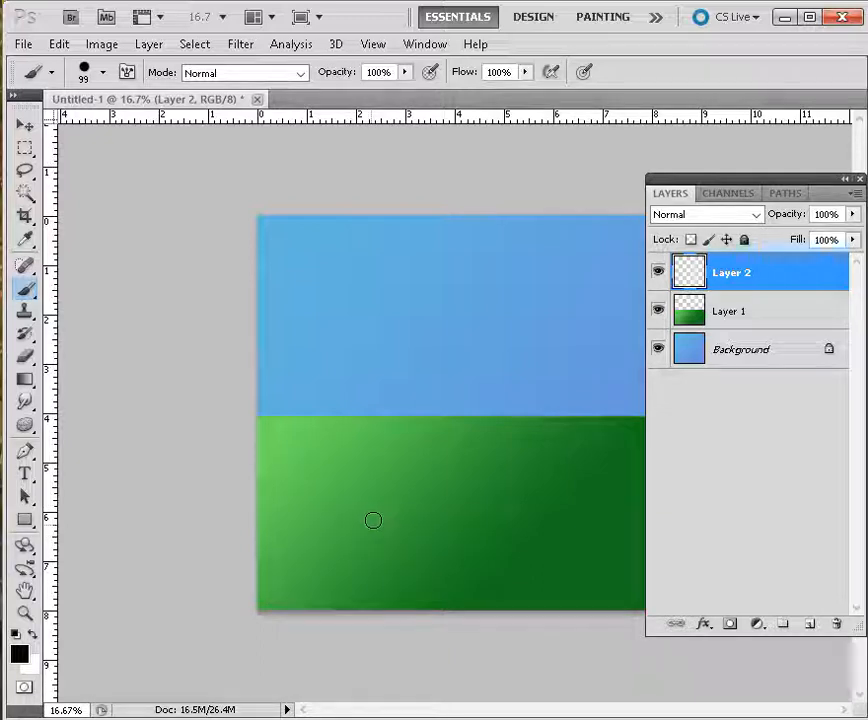
drag(372, 519, 446, 145)
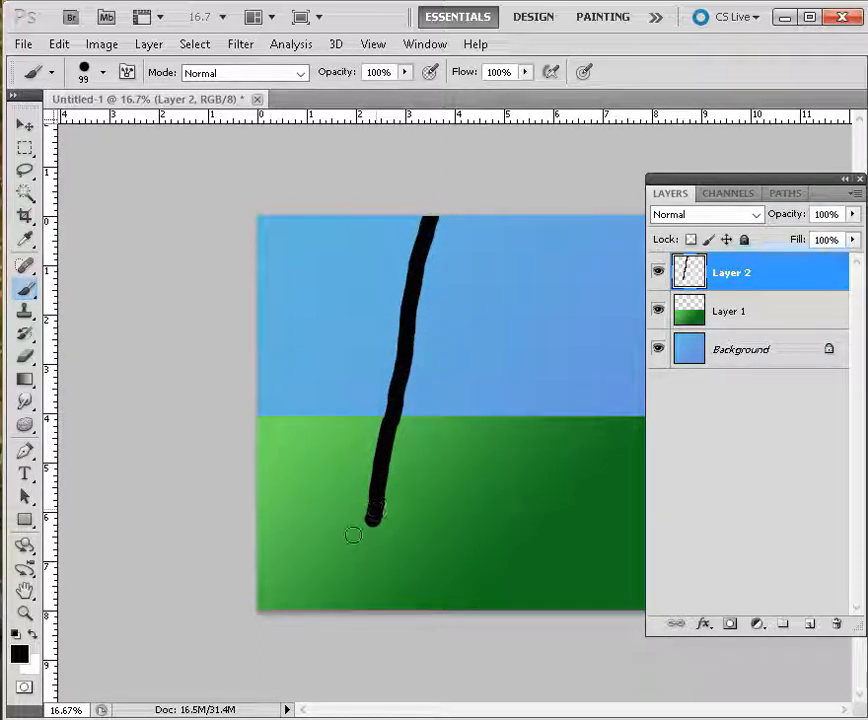
mouse_move(383, 520)
mouse_down()
mouse_move(453, 193)
mouse_move(431, 236)
mouse_move(355, 518)
mouse_move(397, 438)
mouse_up()
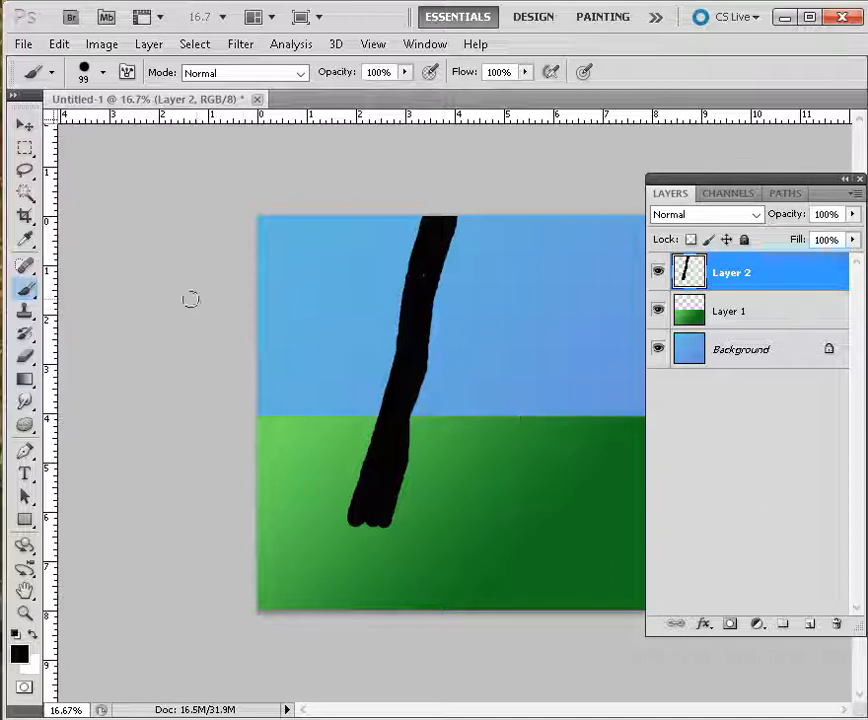
Erase a thin diagonal strip across the upper part of the black trunk on Layer 2 with the 48 px Eraser.
click(25, 356)
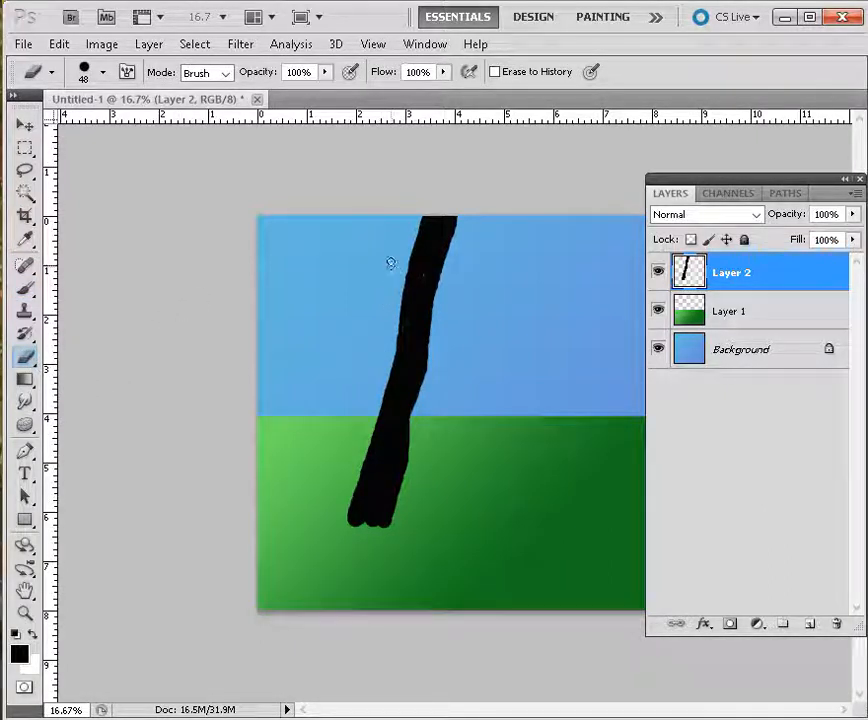
drag(403, 285, 431, 321)
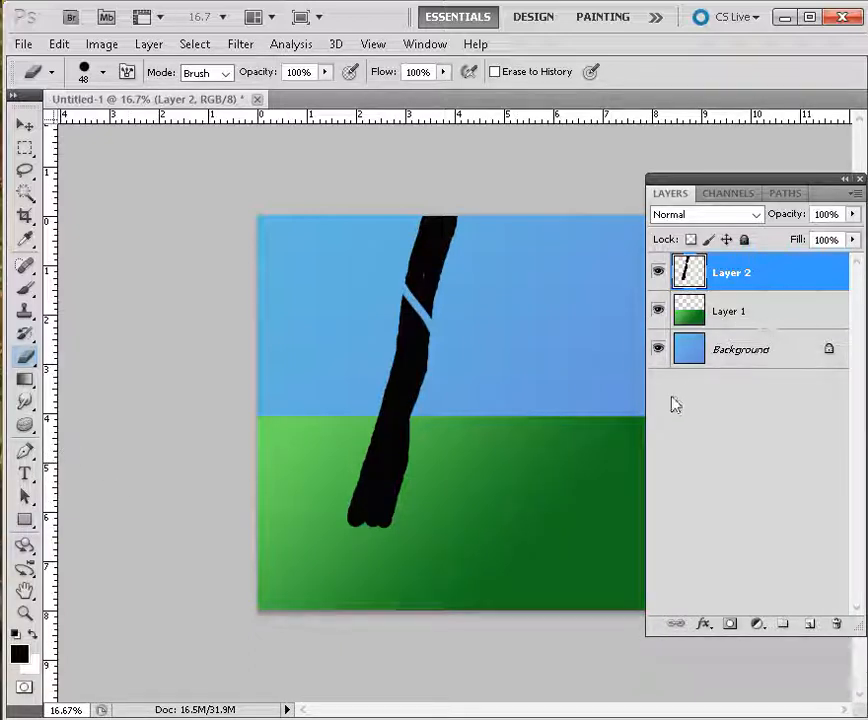
Try erasing one stroke on the Background layer and one on the green Layer 1, undoing each.
click(730, 362)
drag(466, 279, 577, 378)
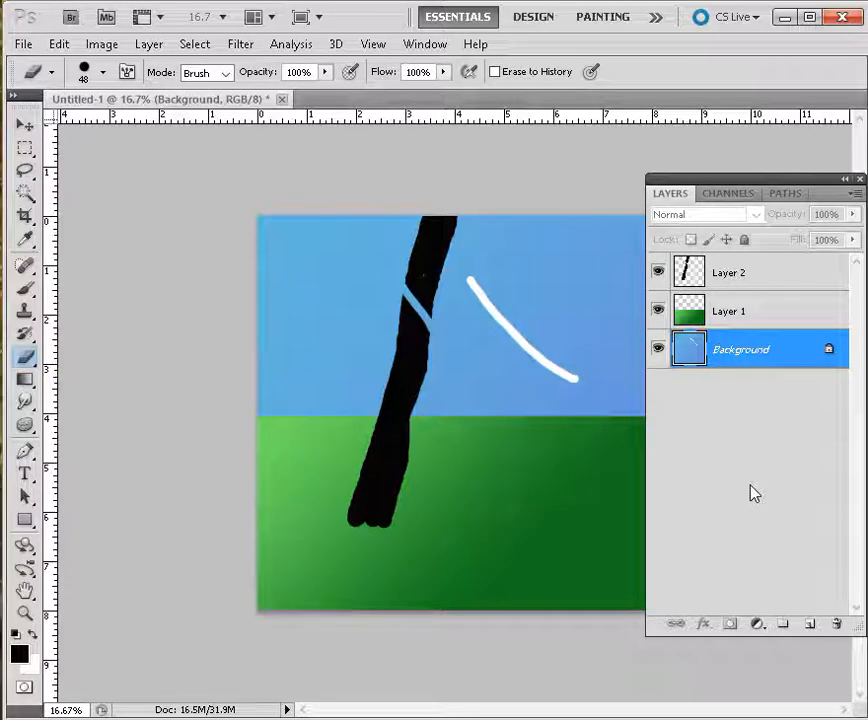
key(ctrl+z)
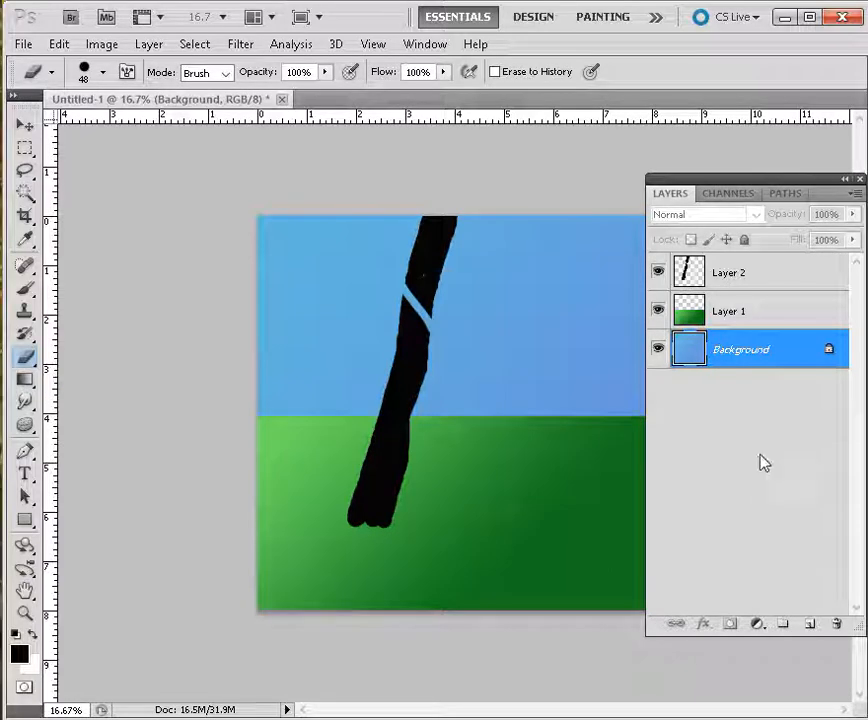
click(765, 310)
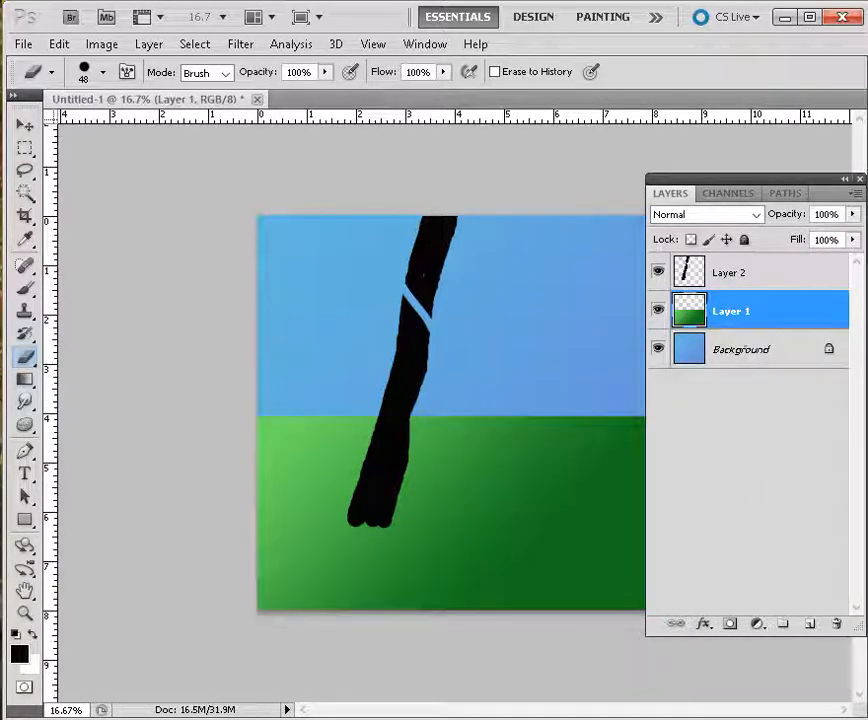
drag(536, 385, 500, 498)
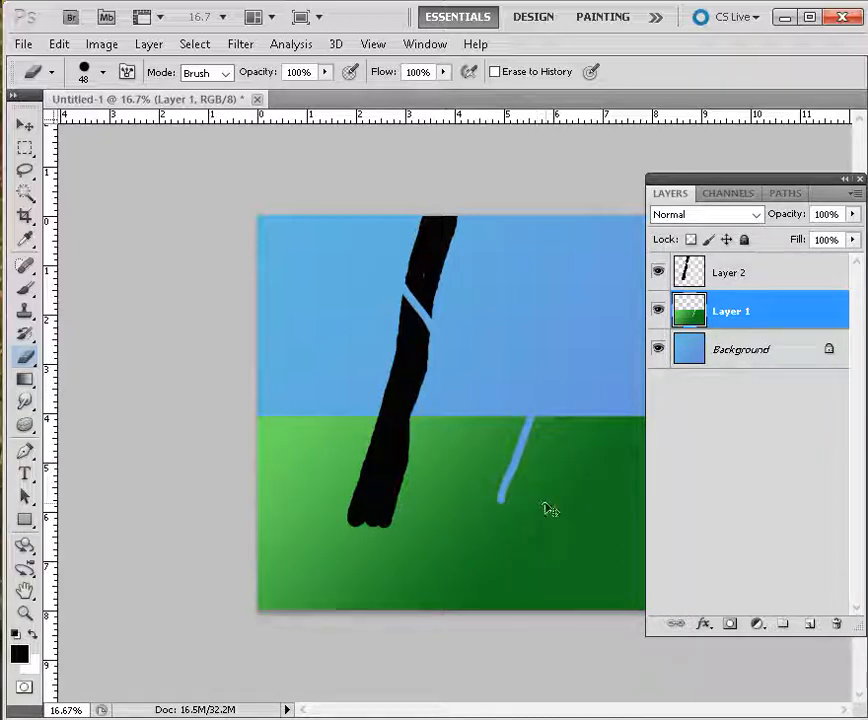
key(ctrl+z)
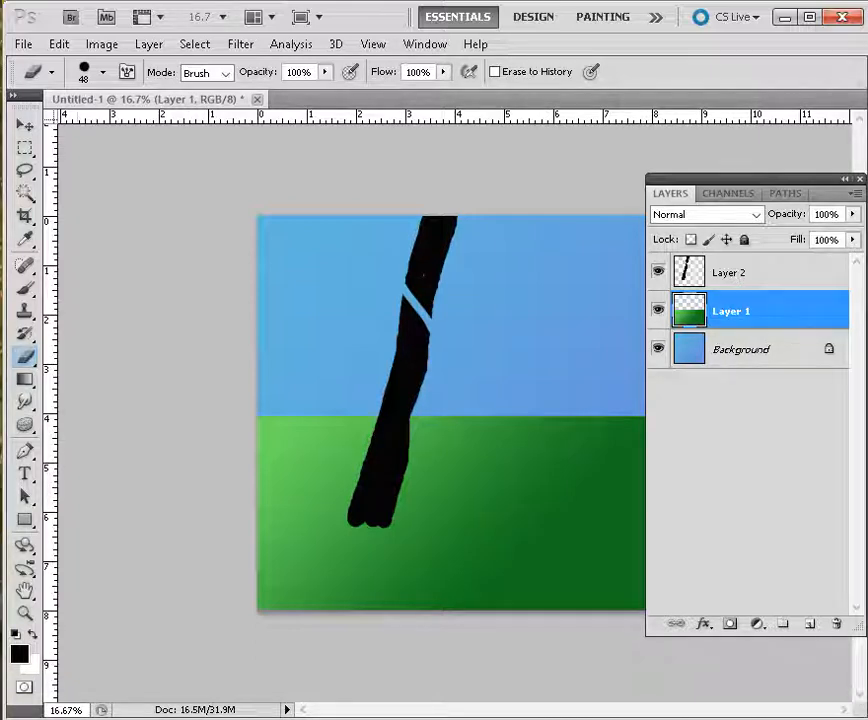
Paint over the erased gap in the trunk with the 99 px black brush on Layer 1.
click(25, 288)
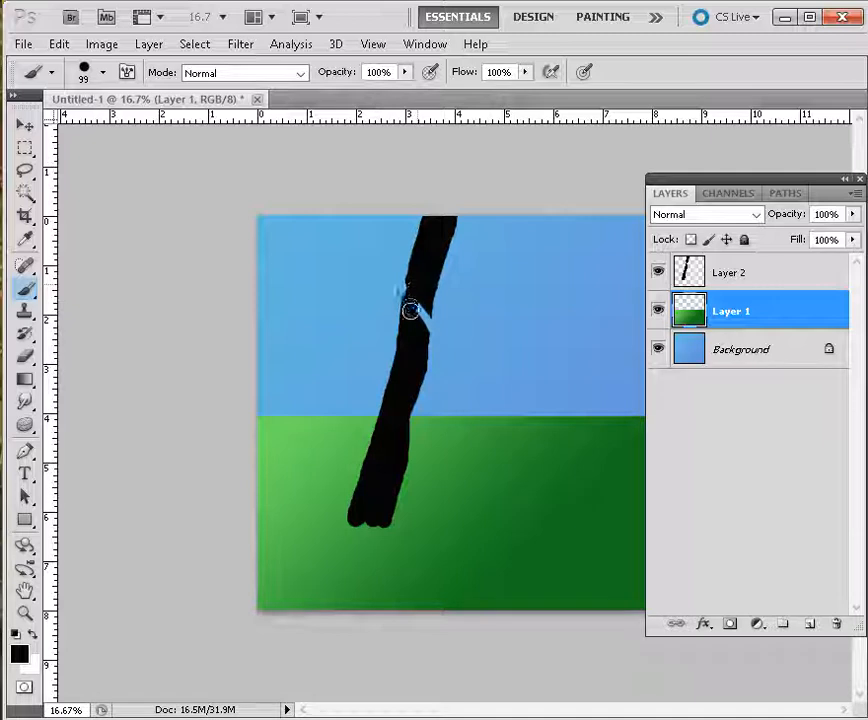
mouse_move(410, 310)
mouse_down()
mouse_move(420, 304)
mouse_move(418, 327)
mouse_move(424, 310)
mouse_move(426, 330)
mouse_move(417, 283)
mouse_move(411, 304)
mouse_move(416, 284)
mouse_up()
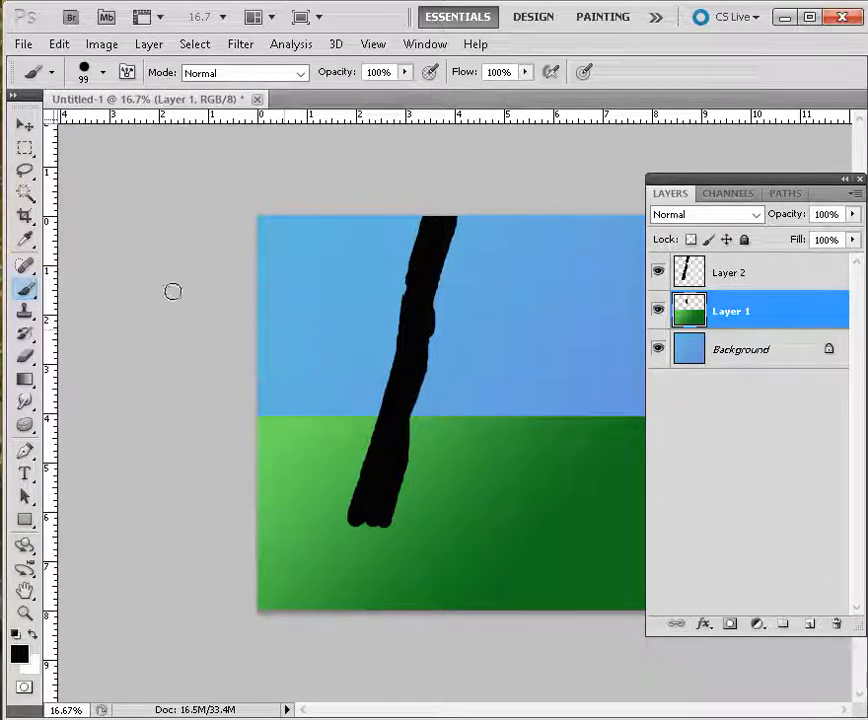
Set the Eraser size to 28 px and erase a small dot in the upper trunk on Layer 1.
click(26, 358)
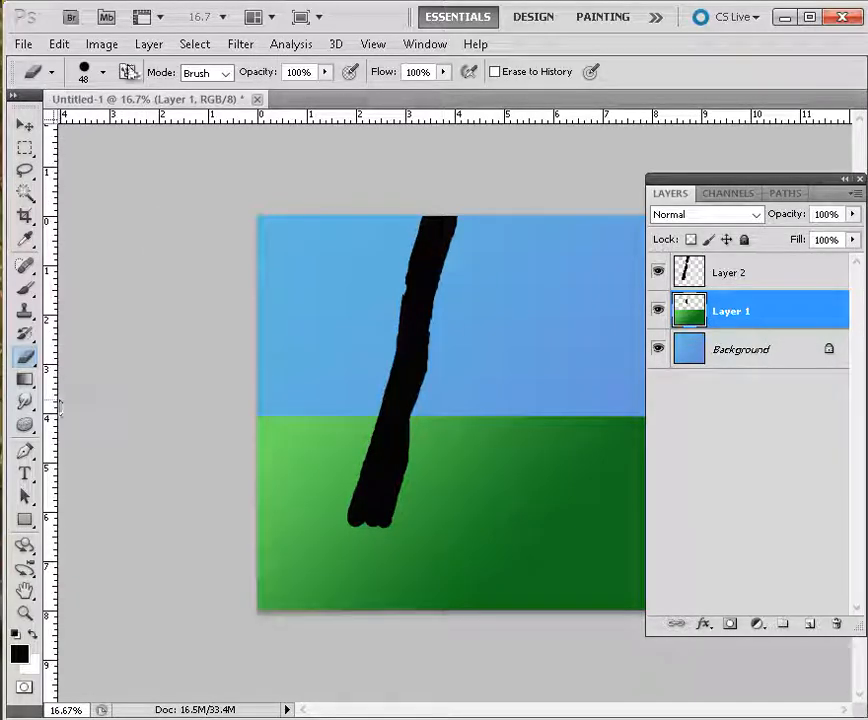
click(102, 72)
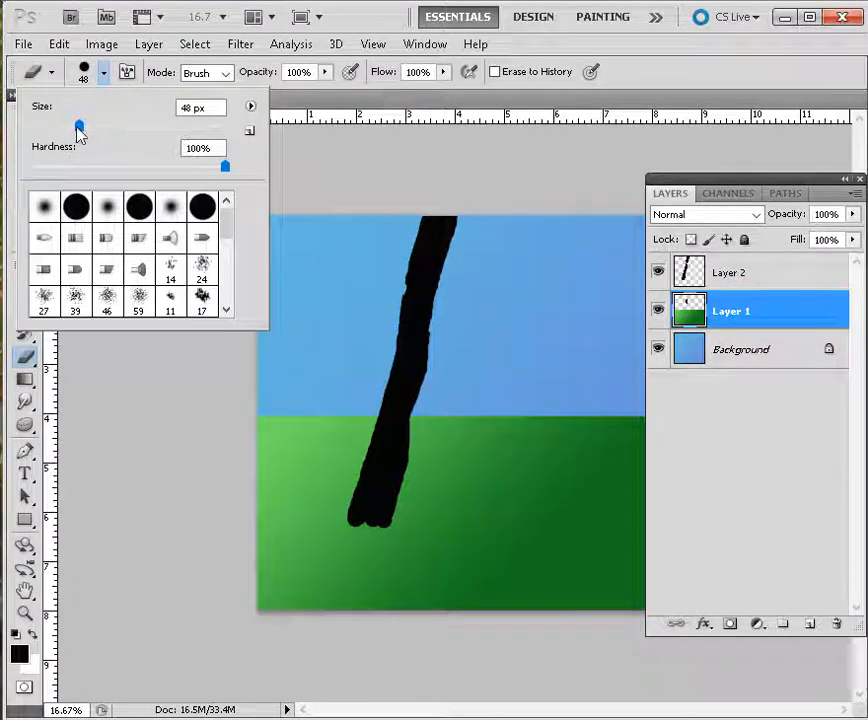
drag(79, 126, 59, 126)
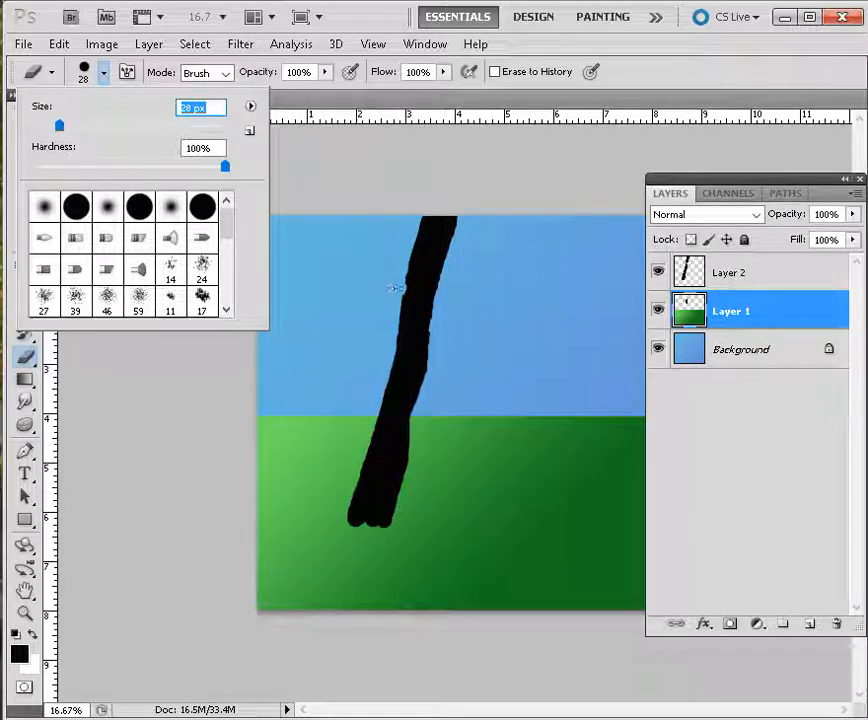
click(414, 307)
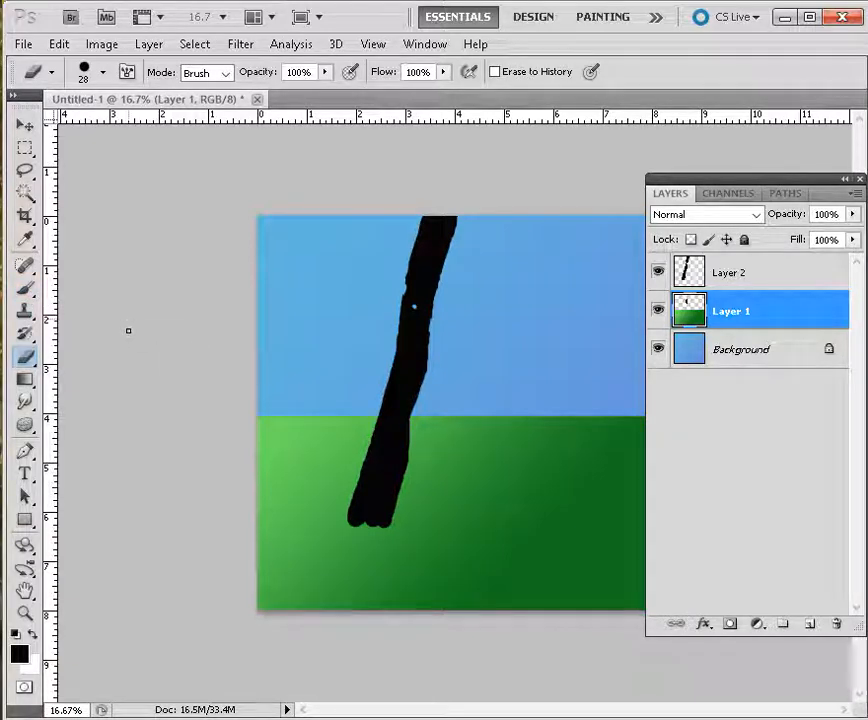
Set the brush size to 57 px and paint two black branches, one on each side of the upper trunk.
click(27, 289)
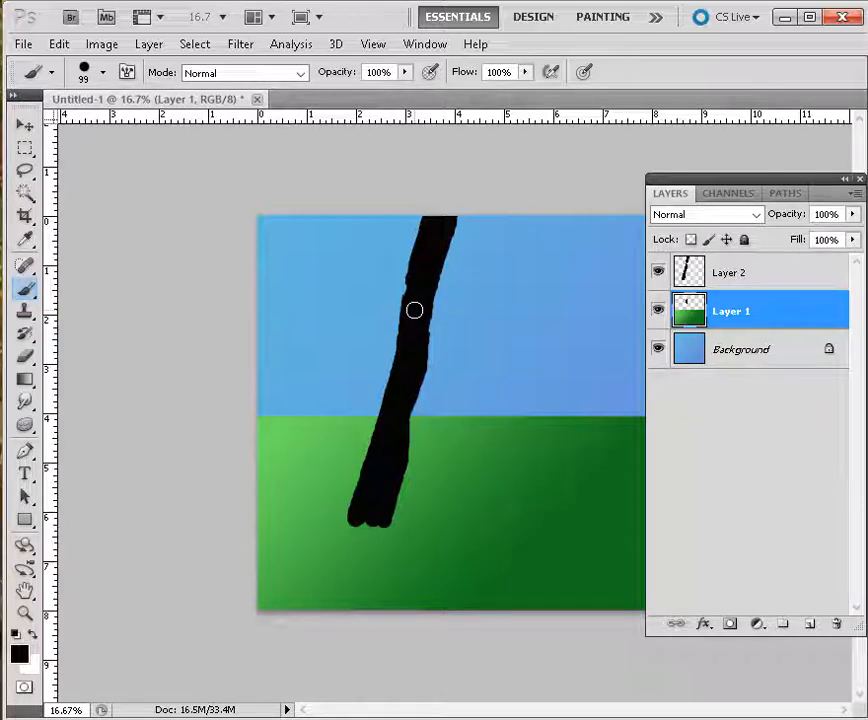
click(103, 73)
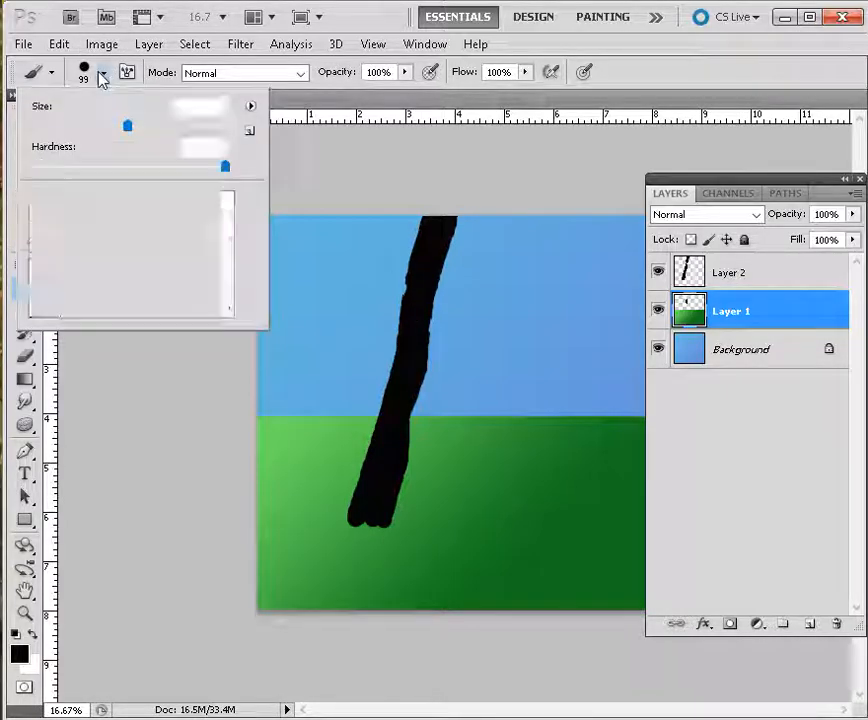
drag(126, 127, 85, 128)
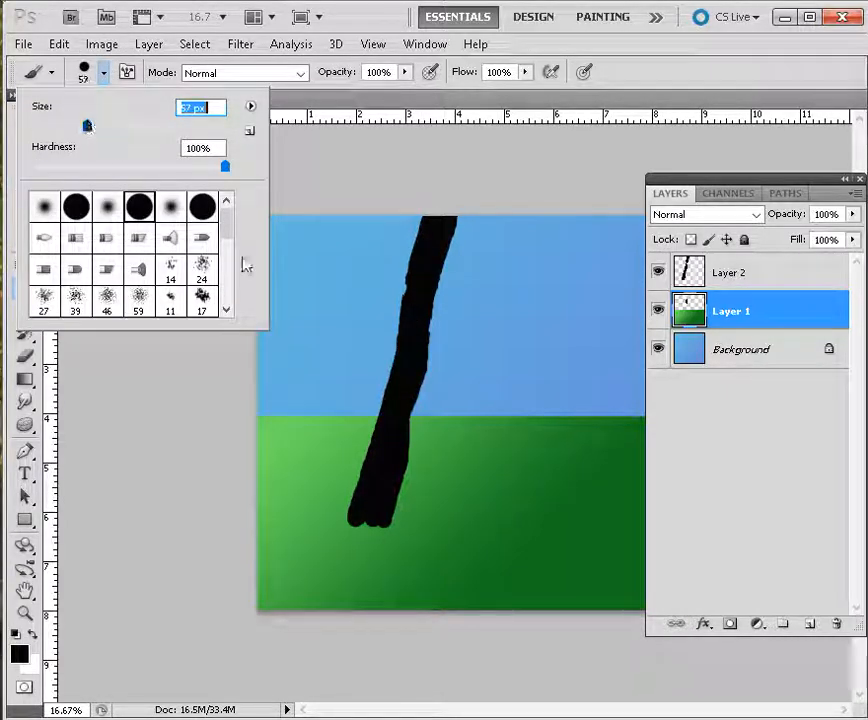
click(432, 299)
drag(432, 299, 550, 215)
drag(420, 265, 356, 214)
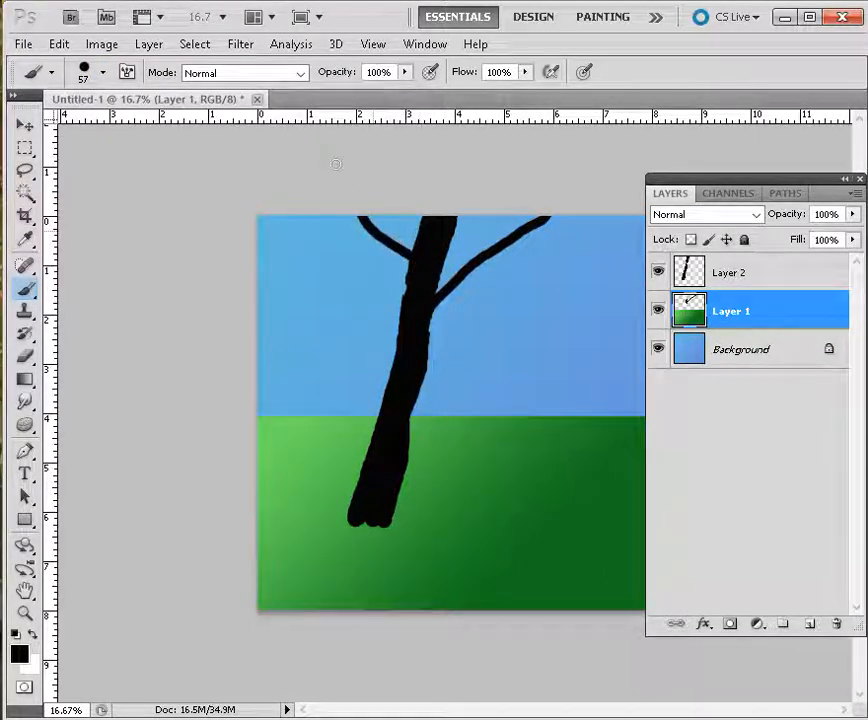
Reduce the brush size to 32 px and paint three thinner twigs growing out of the two main branches.
click(102, 72)
drag(89, 126, 64, 128)
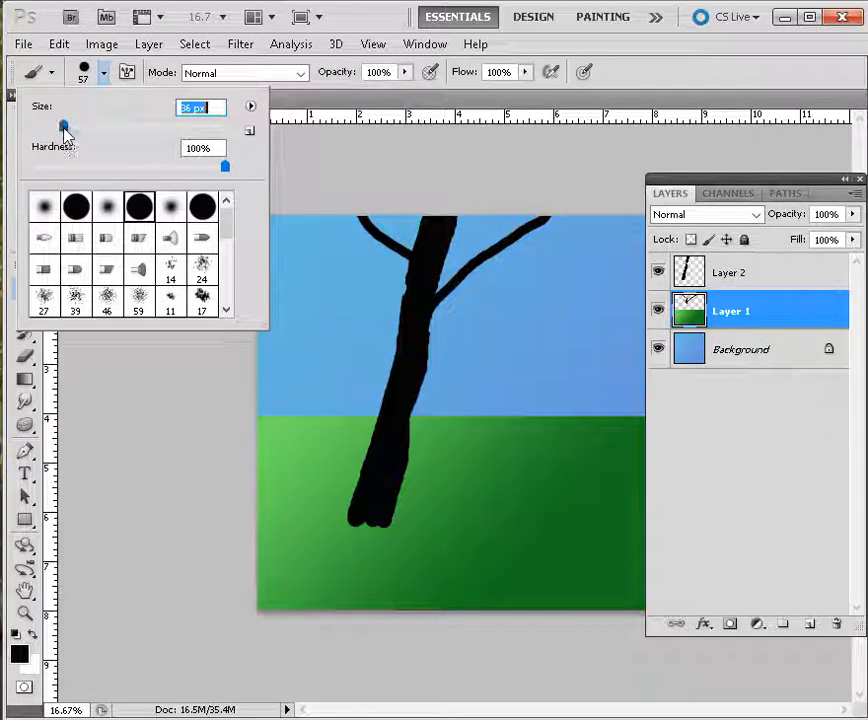
click(493, 263)
mouse_move(493, 263)
mouse_down()
mouse_move(534, 270)
mouse_move(595, 258)
mouse_move(622, 223)
mouse_up()
mouse_move(410, 260)
mouse_down()
mouse_move(375, 238)
mouse_move(312, 252)
mouse_move(291, 240)
mouse_move(258, 240)
mouse_up()
drag(497, 248, 506, 216)
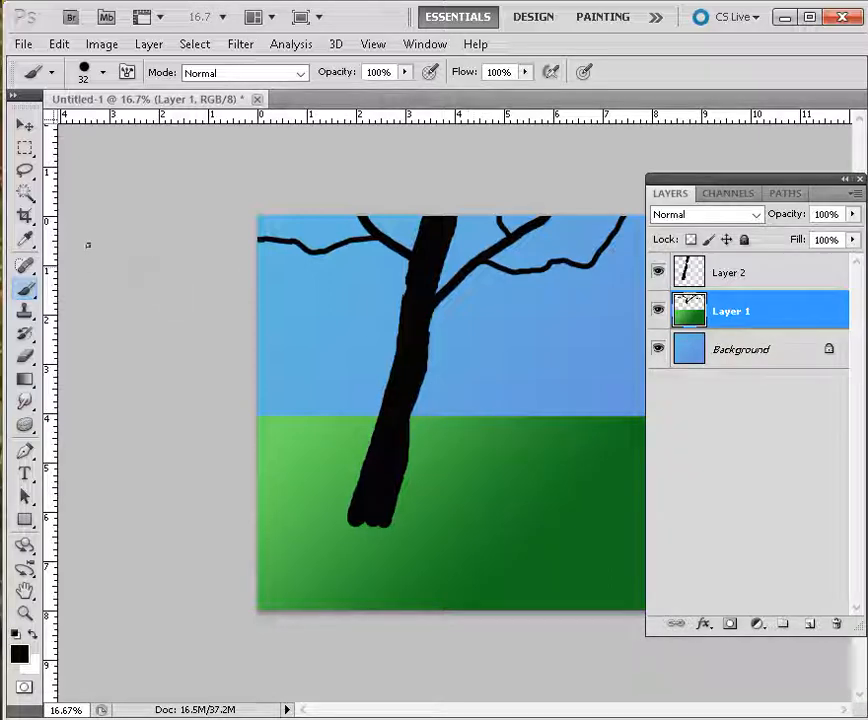
Set the foreground color to bright green 0de51c and return to the Brush tool.
click(19, 653)
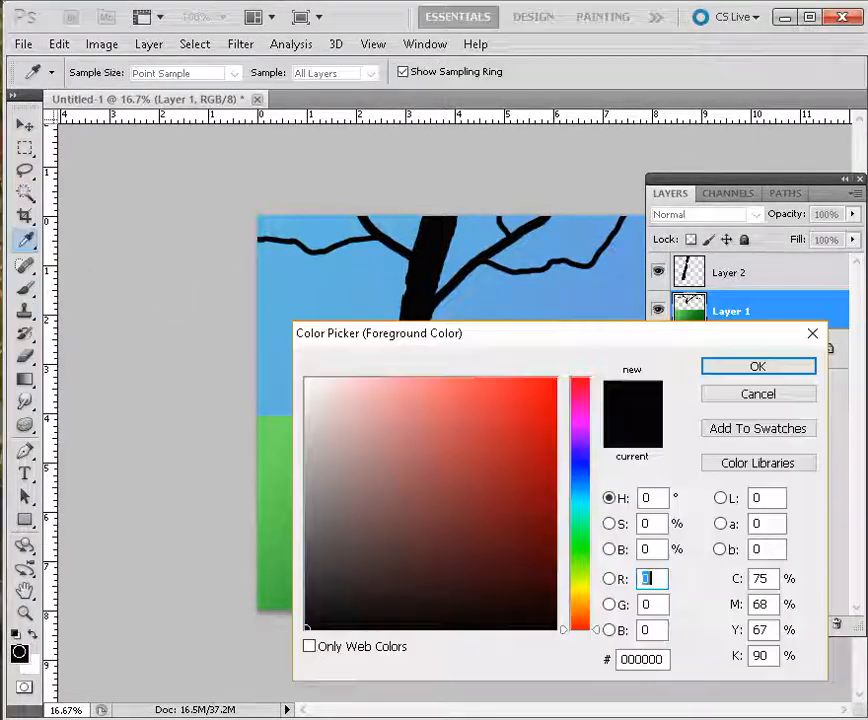
click(586, 545)
click(542, 403)
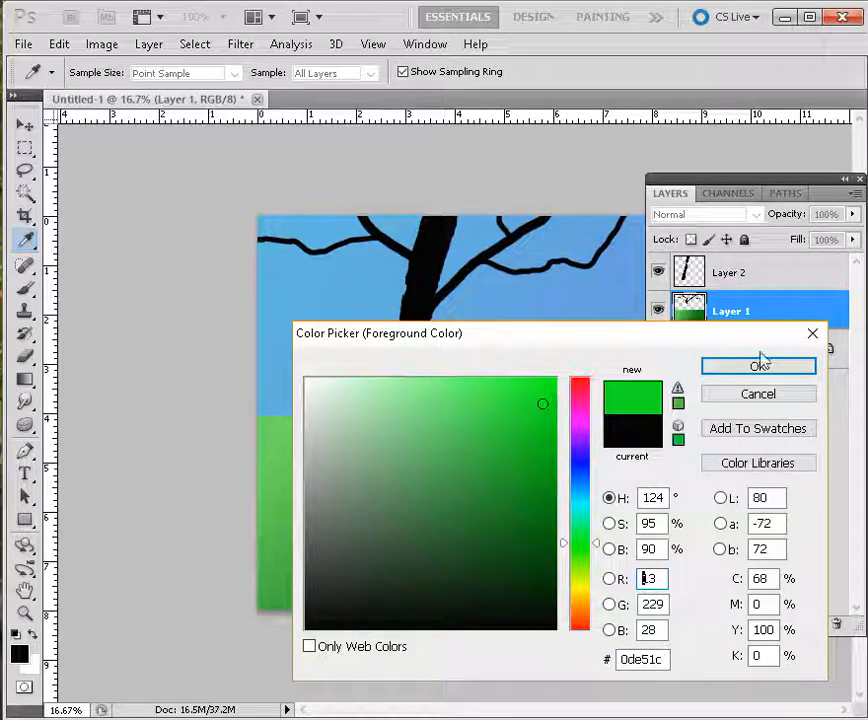
click(759, 364)
key(b)
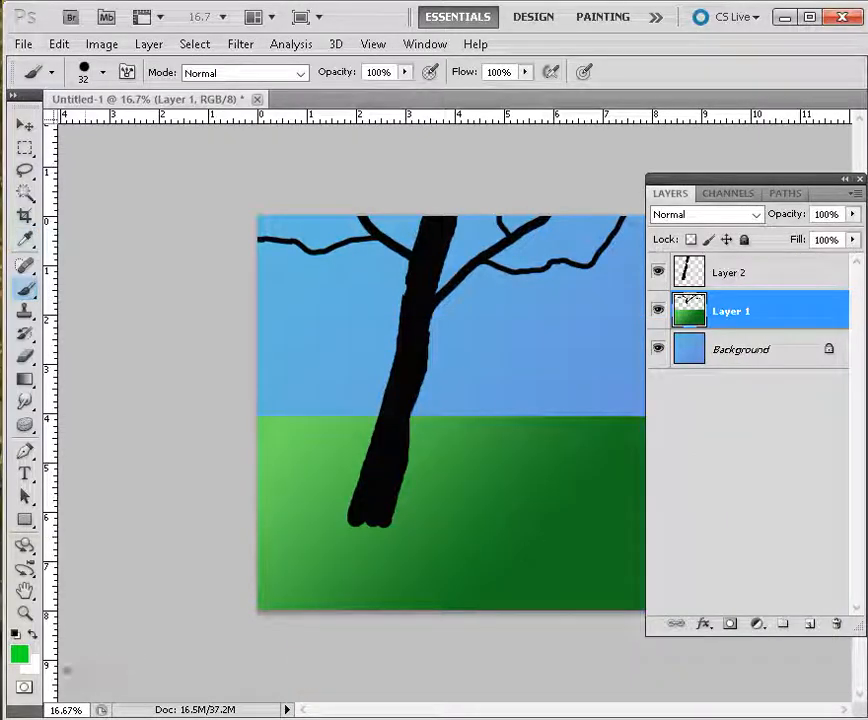
Set the background color to dark green 045c1f.
click(29, 665)
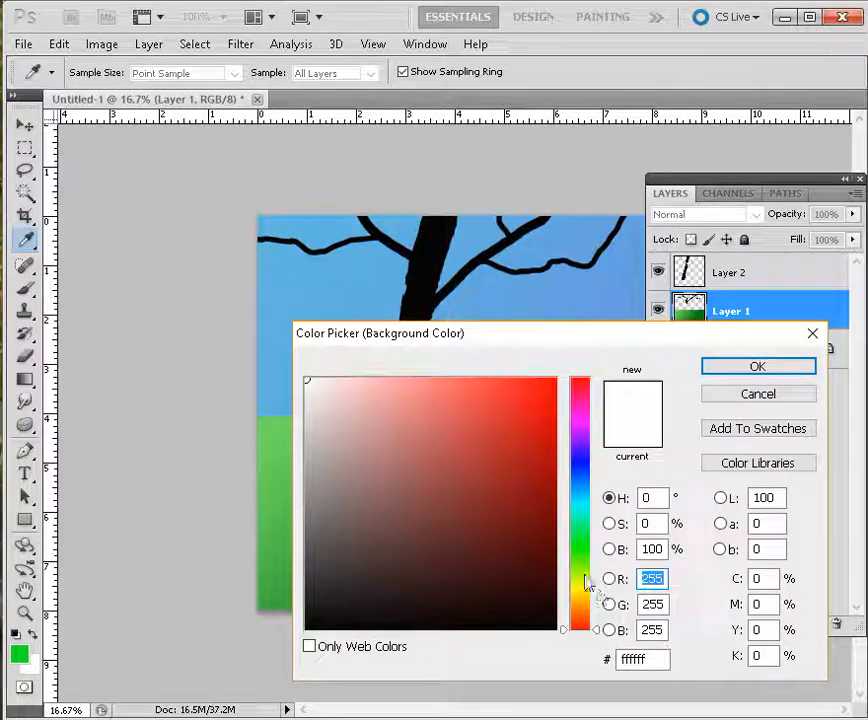
click(565, 533)
click(544, 539)
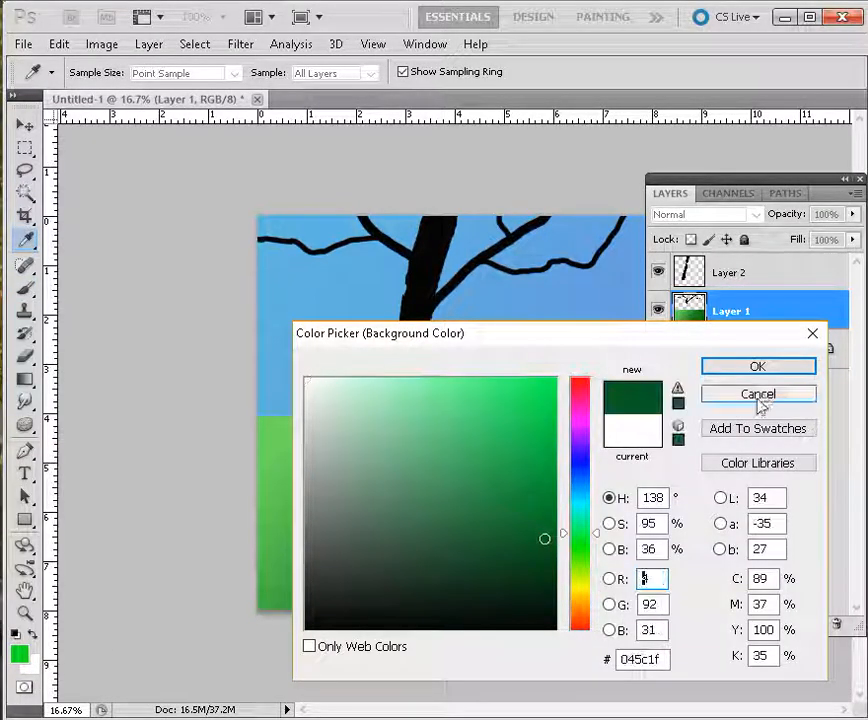
click(769, 370)
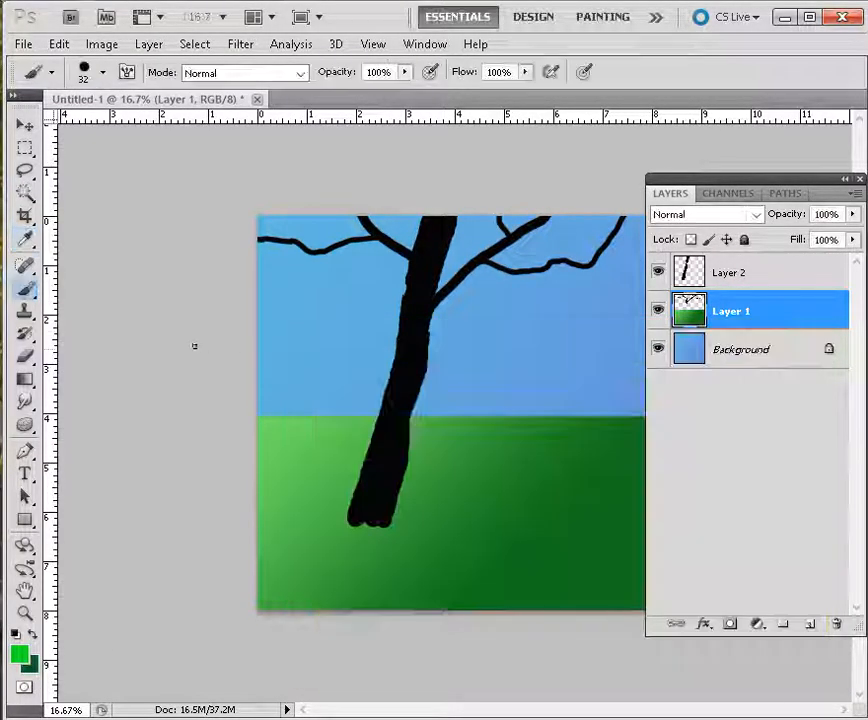
Choose the 74 px leaf-shaped brush preset and enlarge it to 91 px.
click(102, 72)
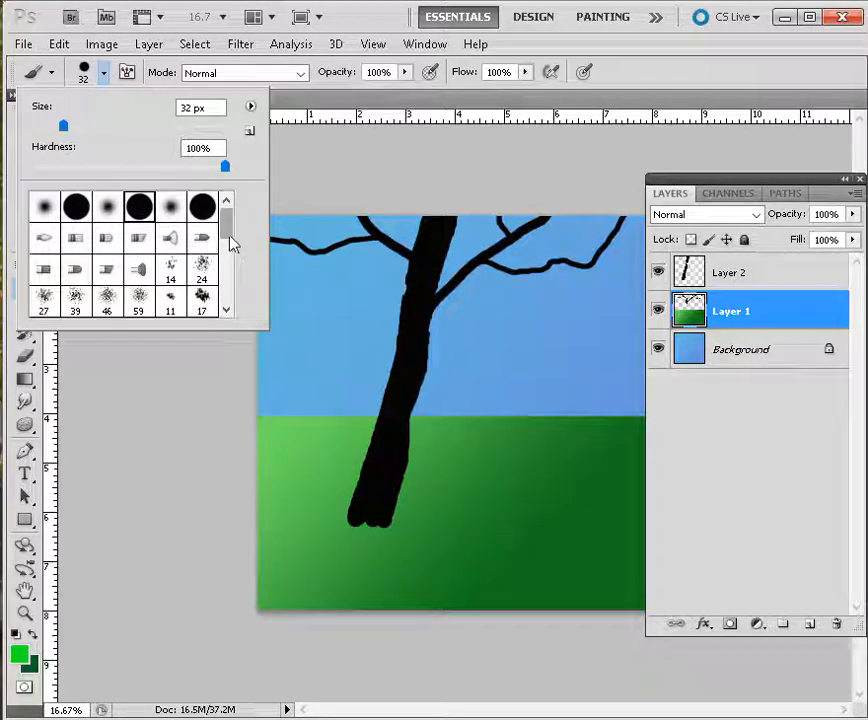
drag(225, 233, 225, 260)
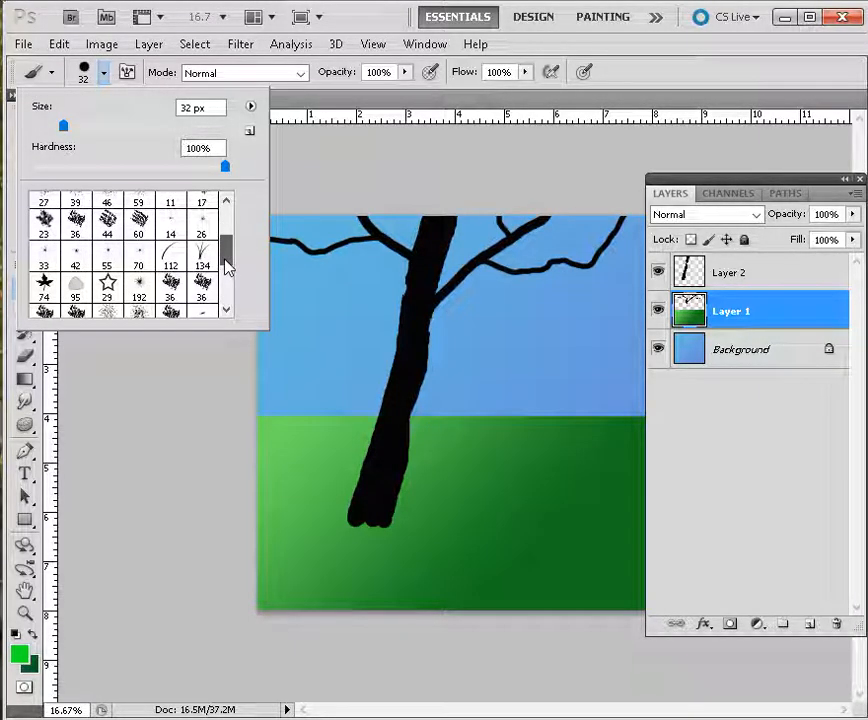
click(42, 290)
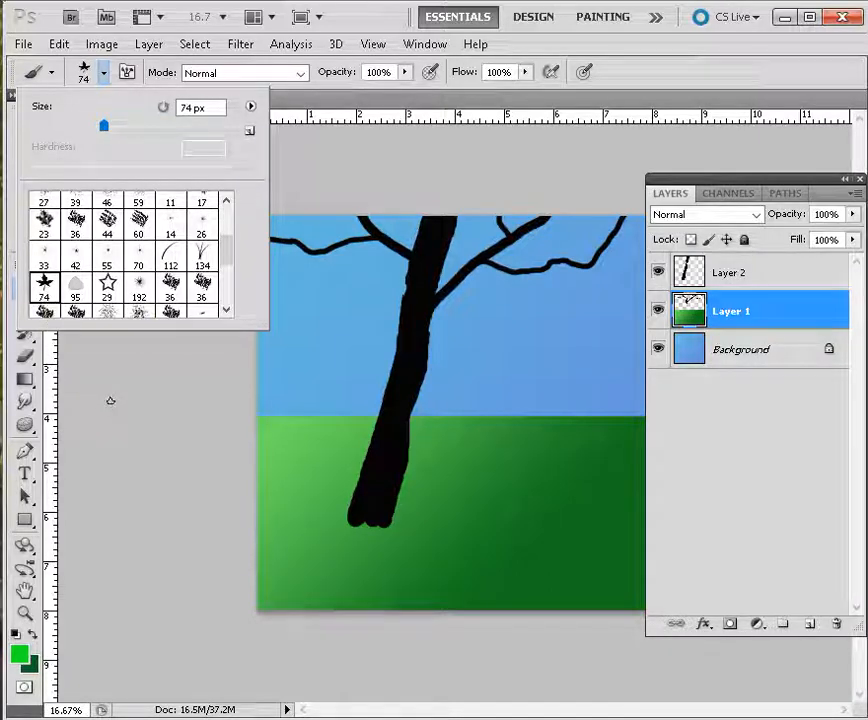
click(376, 167)
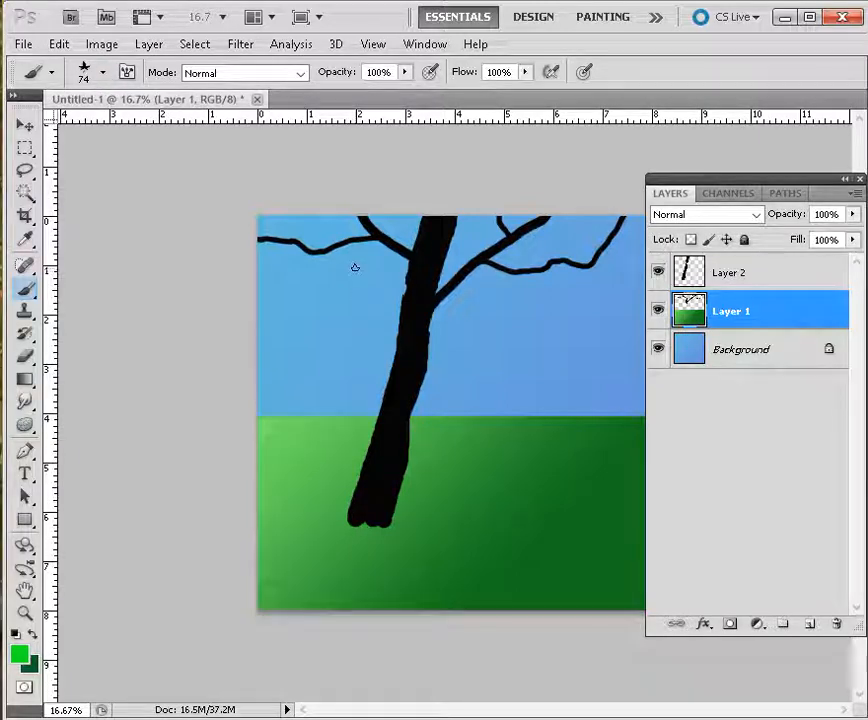
click(103, 74)
drag(108, 135, 120, 136)
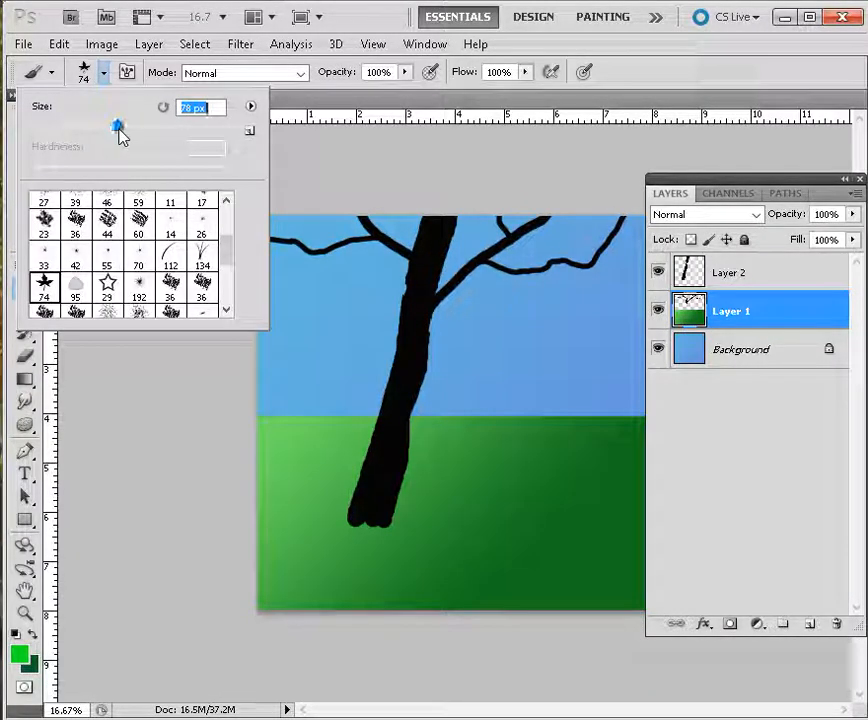
click(409, 190)
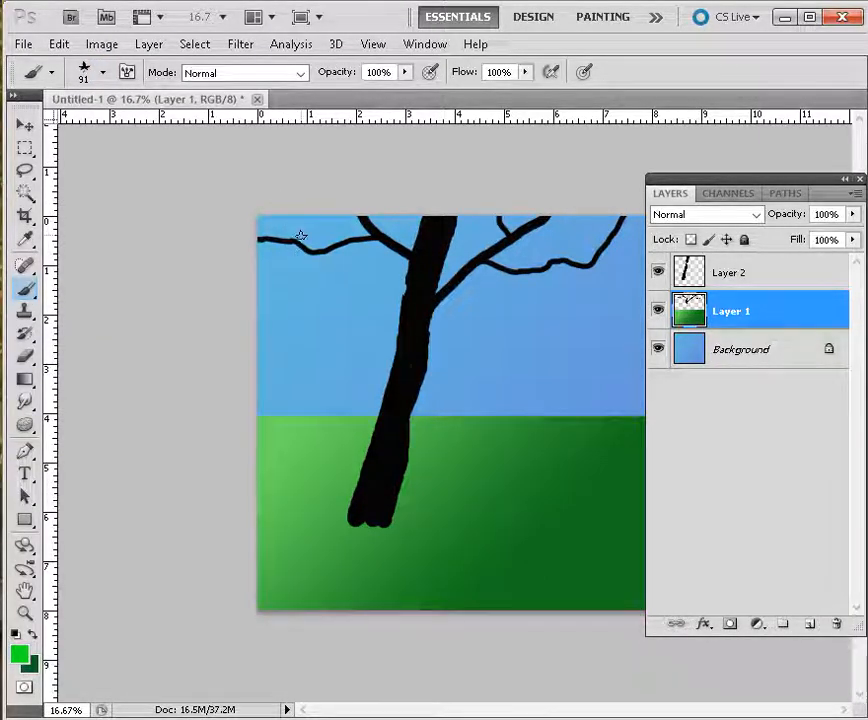
Try painting leaves over the branches directly on Layer 1, and undo the stroke.
mouse_move(300, 238)
mouse_down()
mouse_move(324, 264)
mouse_move(405, 256)
mouse_move(500, 228)
mouse_move(554, 313)
mouse_move(605, 260)
mouse_move(610, 242)
mouse_move(472, 244)
mouse_move(400, 275)
mouse_up()
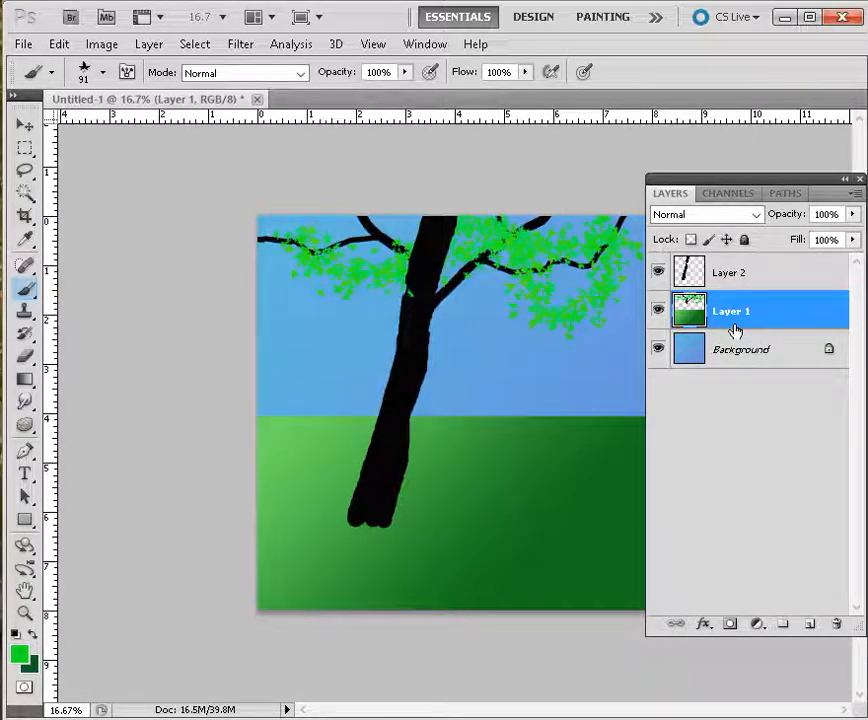
key(ctrl+z)
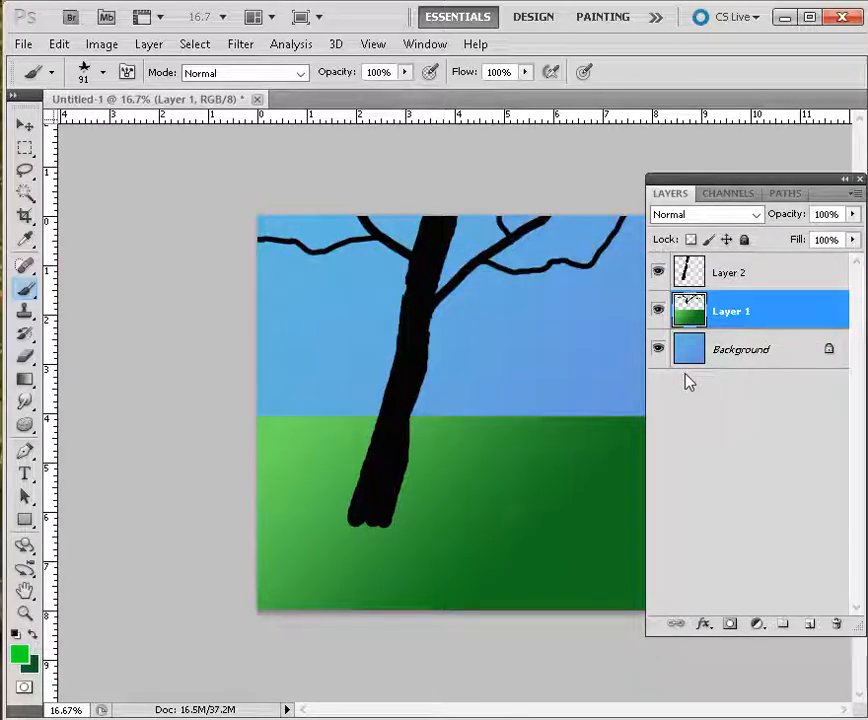
Add a new layer above Layer 2 and paint bright green leaves on it over the branches and upper trunk.
click(742, 274)
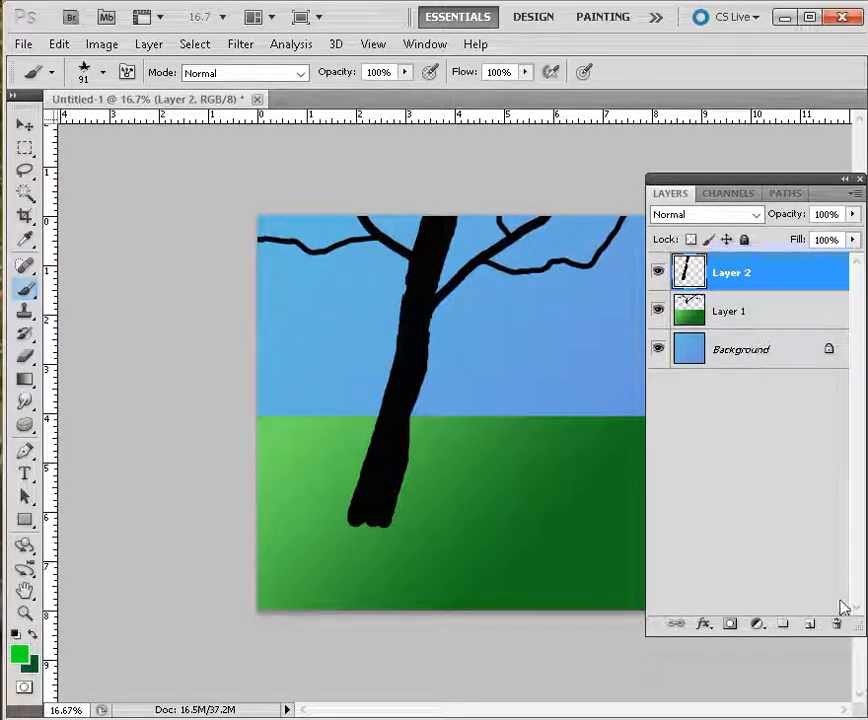
click(812, 626)
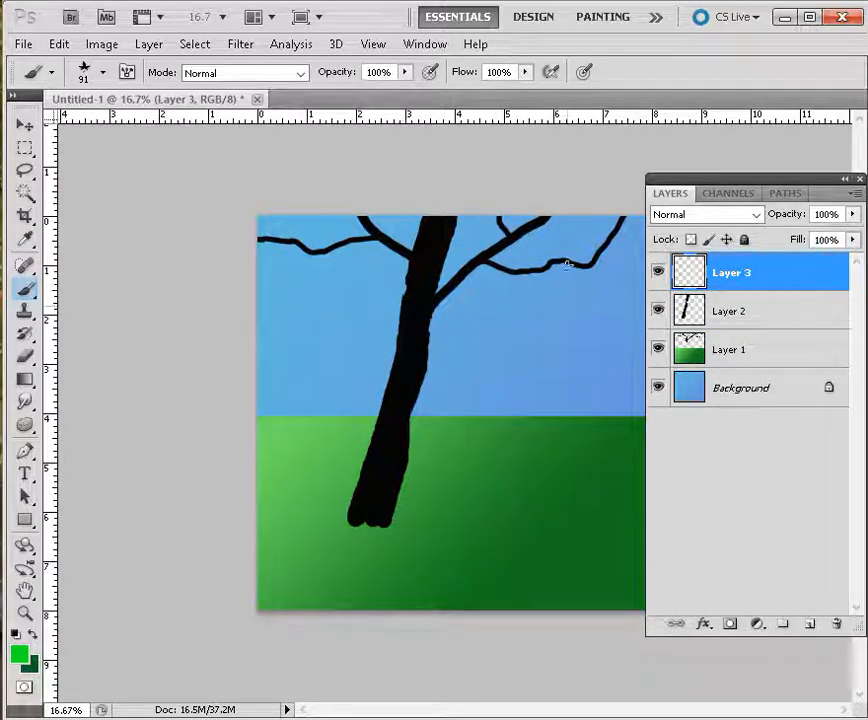
mouse_move(485, 258)
mouse_down()
mouse_move(568, 262)
mouse_move(487, 240)
mouse_up()
drag(390, 228, 261, 258)
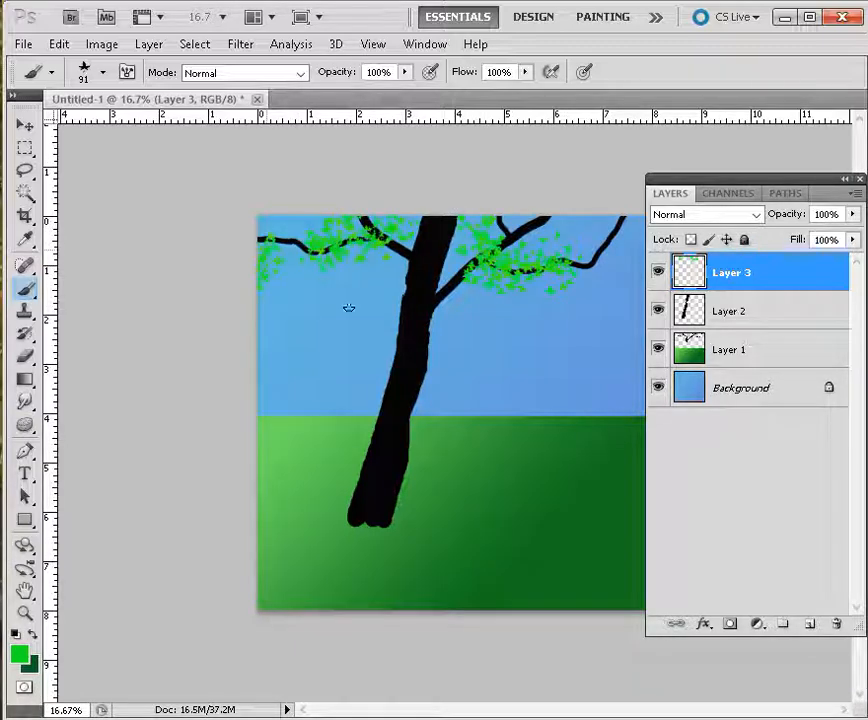
drag(434, 286, 402, 300)
drag(443, 226, 417, 270)
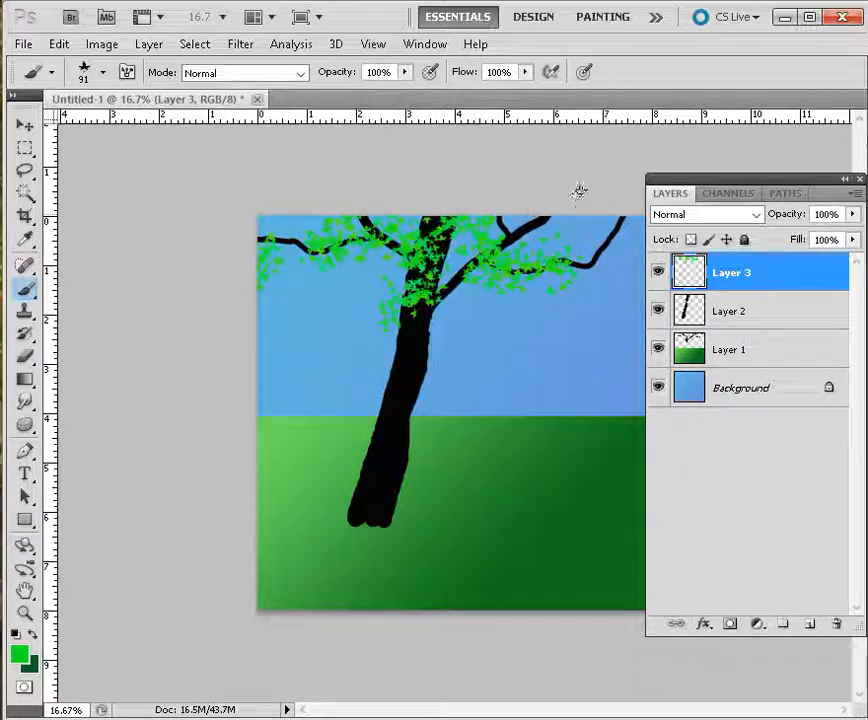
drag(602, 238, 606, 270)
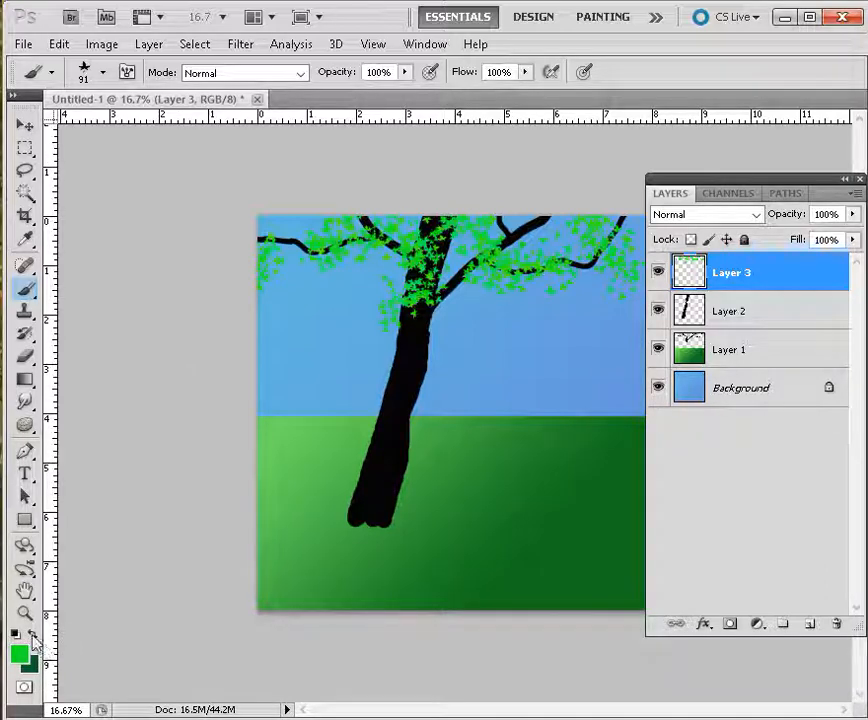
Swap the foreground and background colors and paint dark green leaves among the bright ones on Layer 3.
click(33, 635)
mouse_move(350, 262)
mouse_down()
mouse_move(293, 272)
mouse_move(290, 320)
mouse_move(275, 260)
mouse_move(415, 228)
mouse_move(475, 252)
mouse_move(640, 208)
mouse_move(578, 222)
mouse_move(615, 275)
mouse_up()
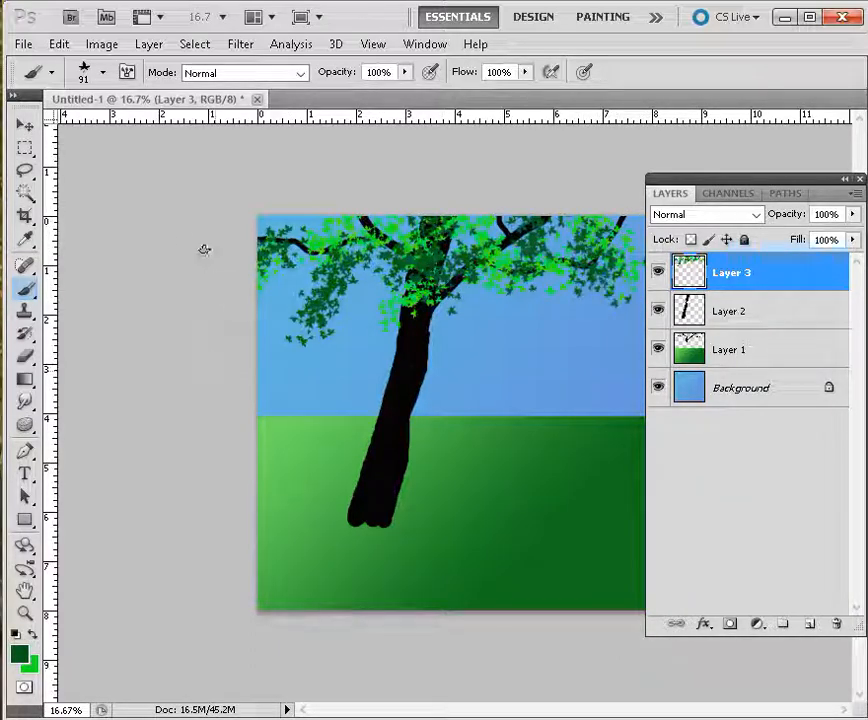
Choose the 134 px grass brush and paint a strip of grass across the base of the trunk on Layer 3.
click(104, 74)
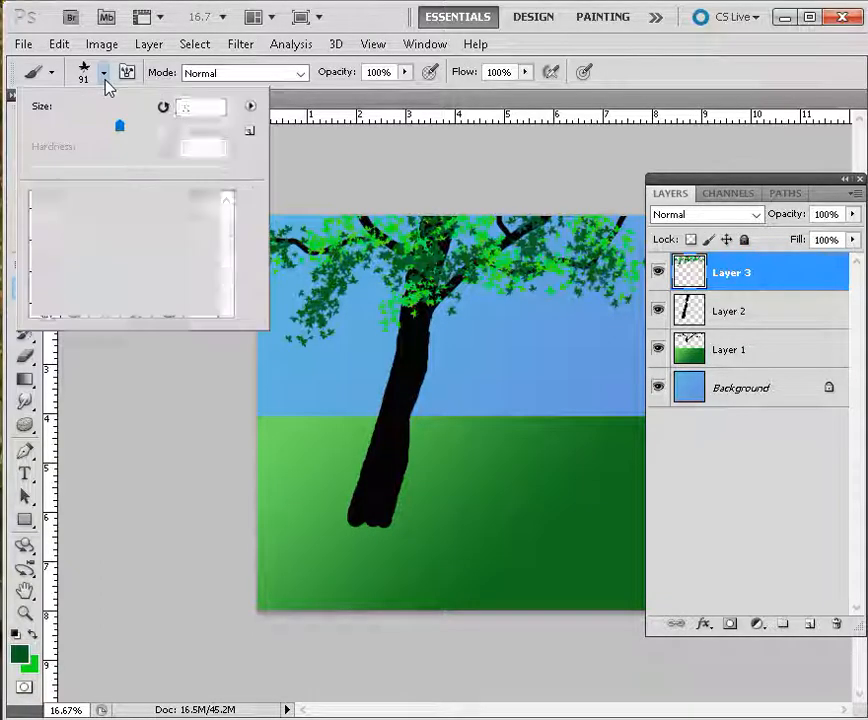
click(201, 258)
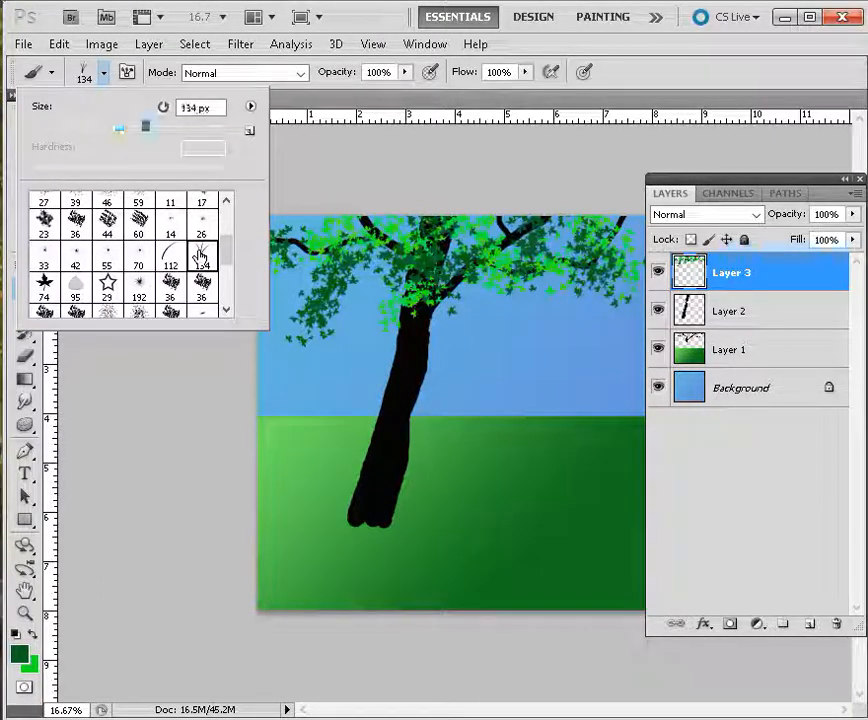
click(295, 519)
drag(312, 515, 398, 523)
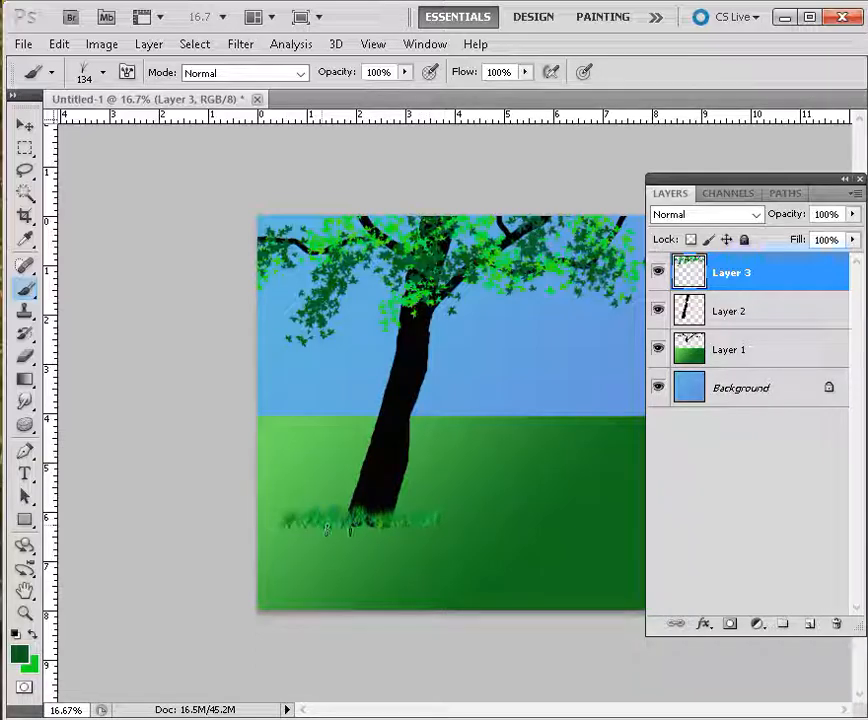
mouse_move(575, 523)
mouse_down()
mouse_move(360, 528)
mouse_move(298, 520)
mouse_up()
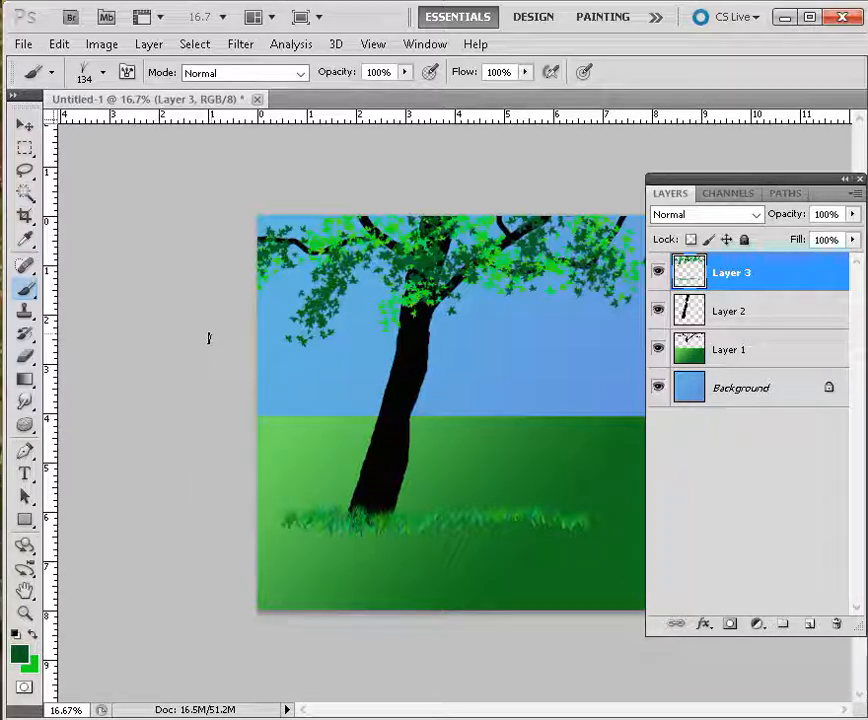
Erase the far right end of the grass strip on Layer 3 with the 28 px Eraser.
click(25, 357)
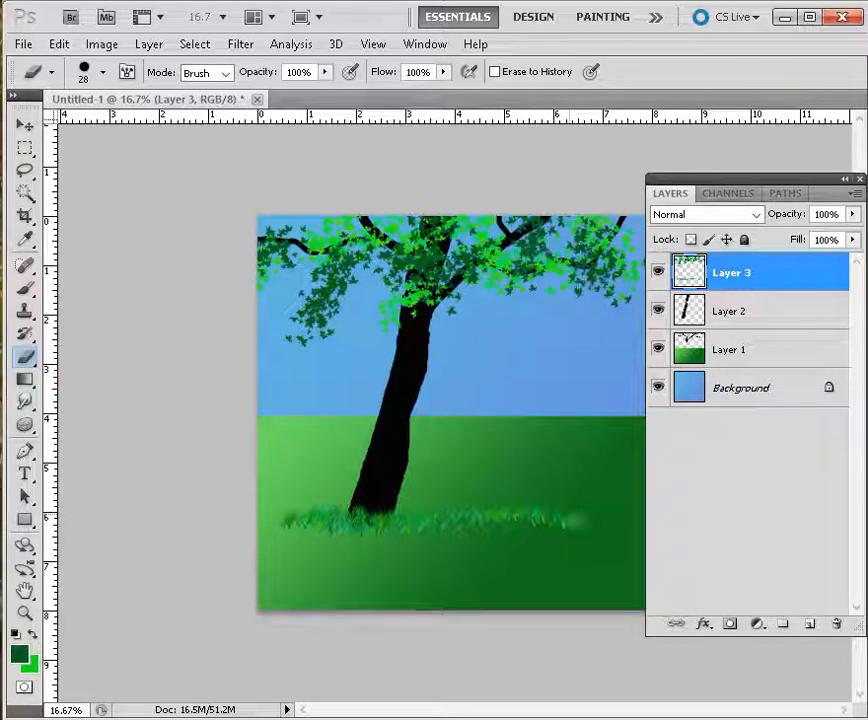
mouse_move(577, 521)
mouse_down()
mouse_move(590, 522)
mouse_move(561, 524)
mouse_up()
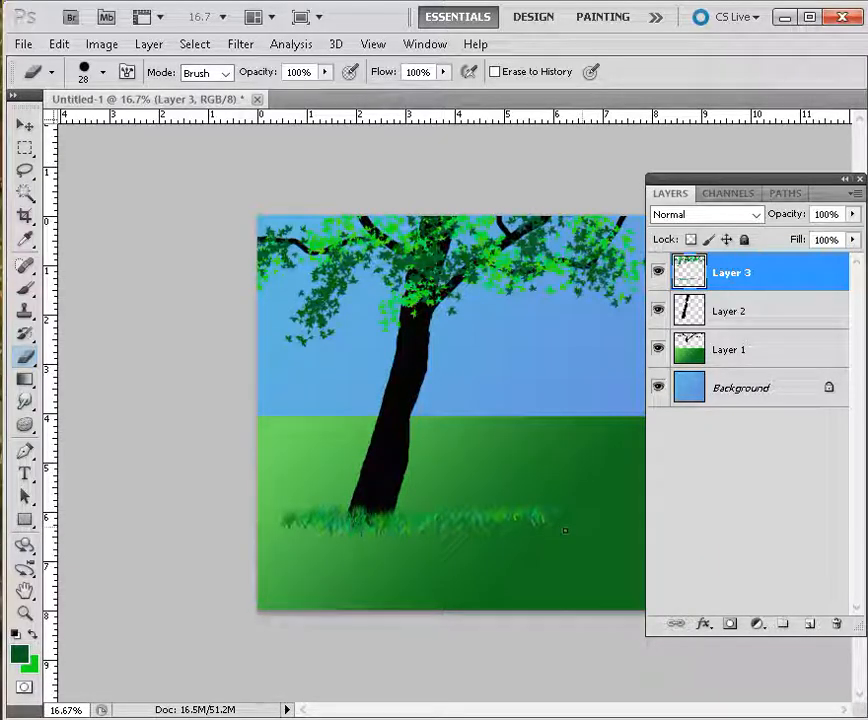